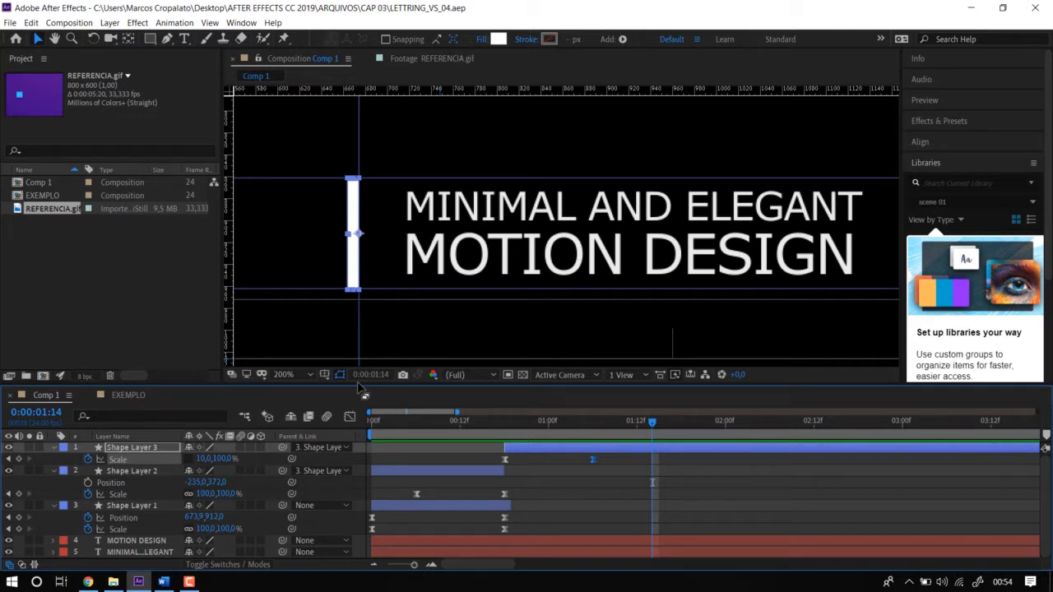
Examine the REFERENCIA.gif footage to see how the white bar moves while the title text appears and disappears.
left_click(422, 64)
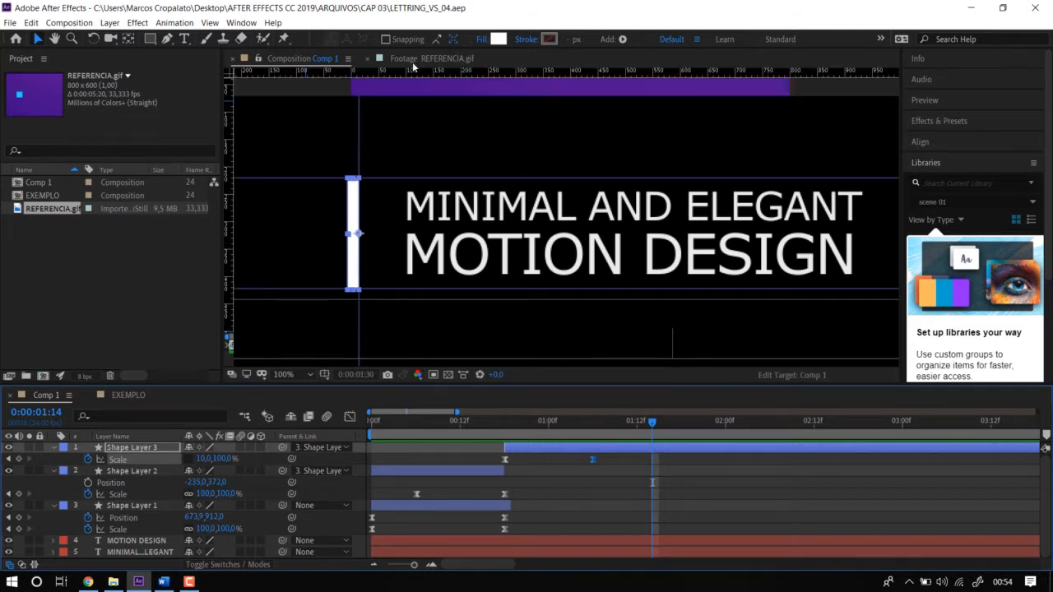
left_click(394, 422)
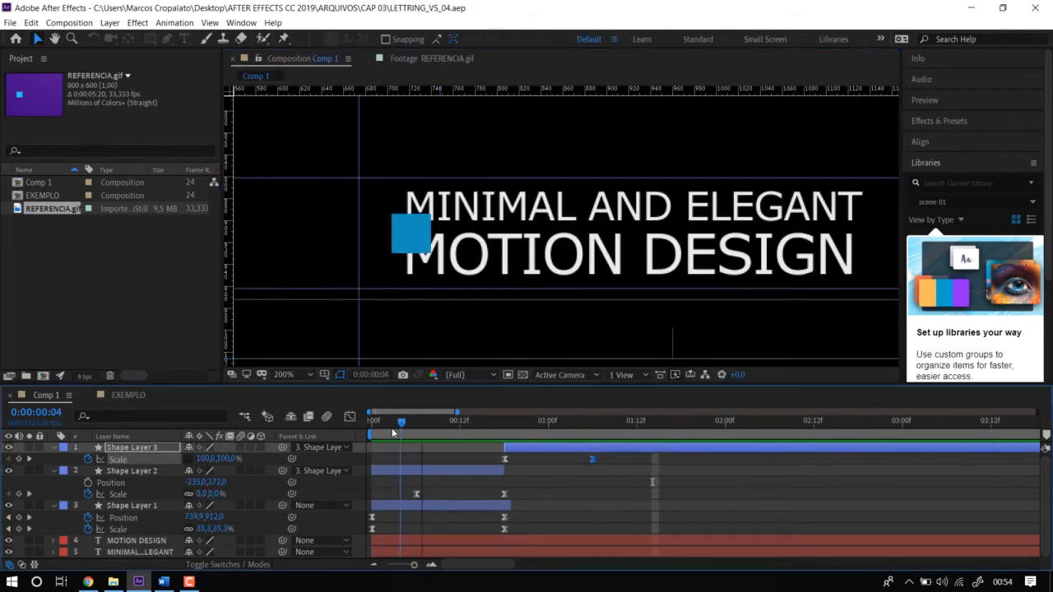
left_click(417, 59)
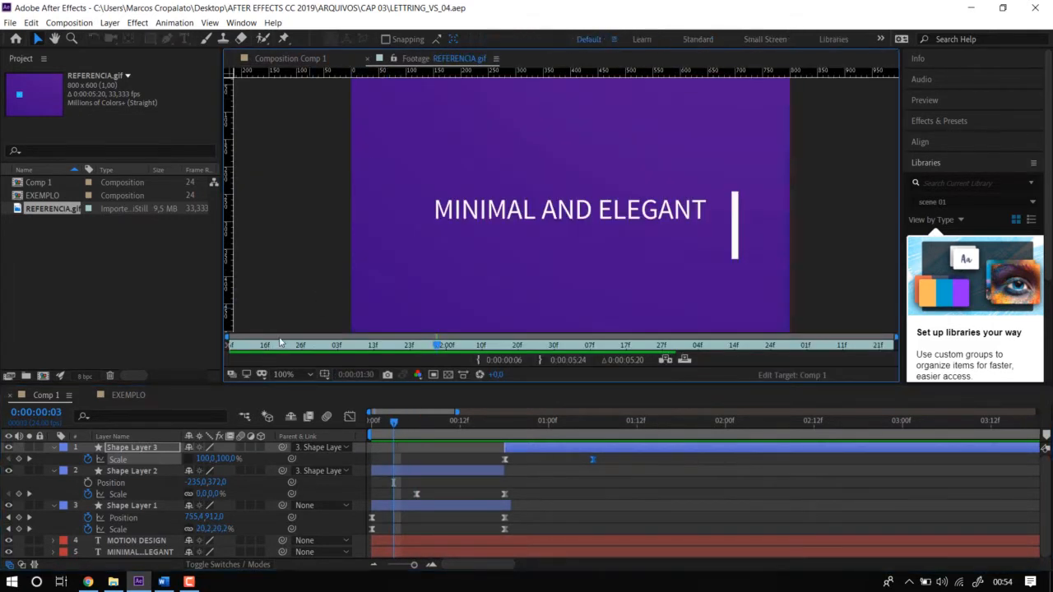
left_click_drag(280, 344, 650, 362)
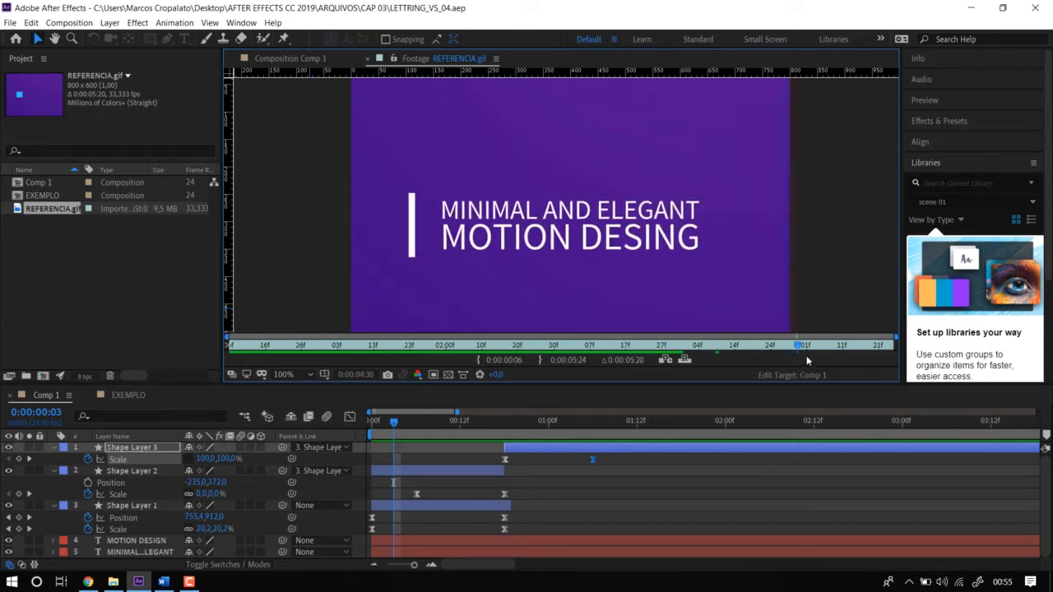
left_click_drag(892, 356, 666, 355)
left_click_drag(854, 352, 892, 353)
left_click_drag(664, 359, 841, 355)
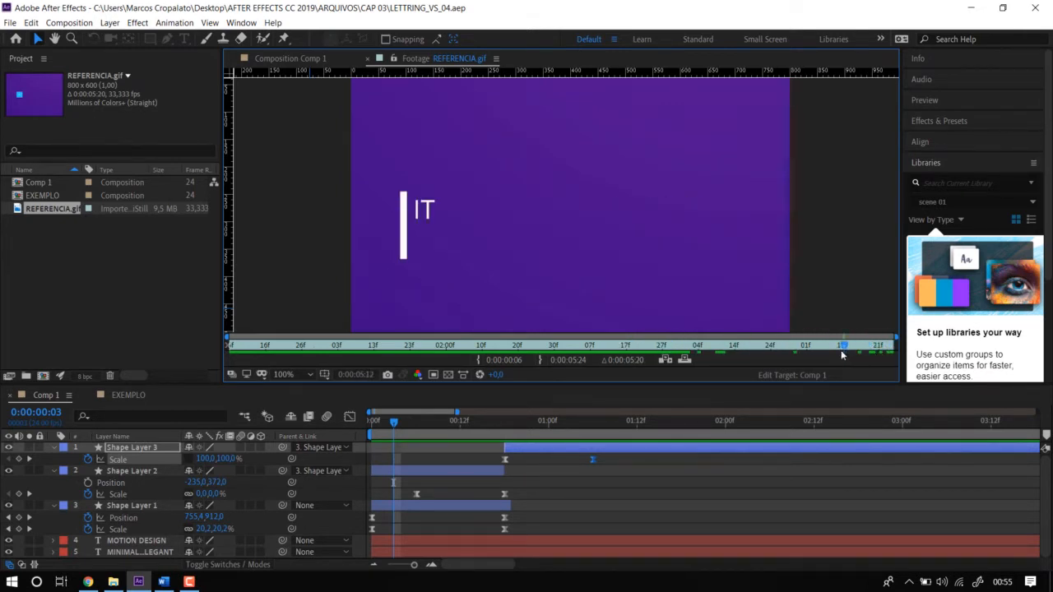
left_click_drag(733, 355, 524, 366)
key("space")
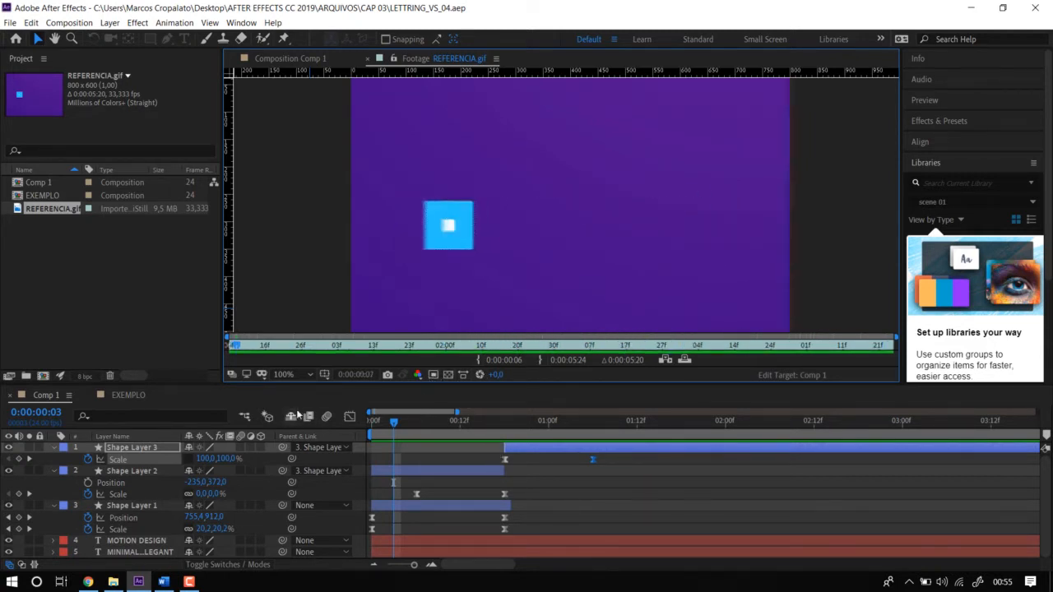
Check the EXEMPLO composition and close its timeline so that only Comp 1 stays open.
left_click(130, 395)
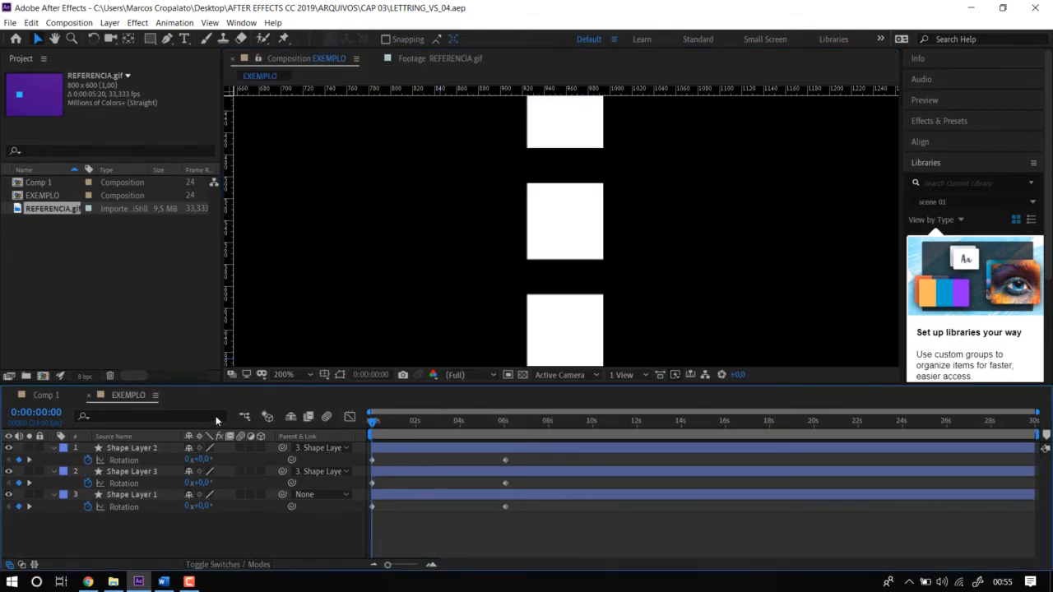
left_click(50, 397)
left_click(125, 396)
left_click(89, 395)
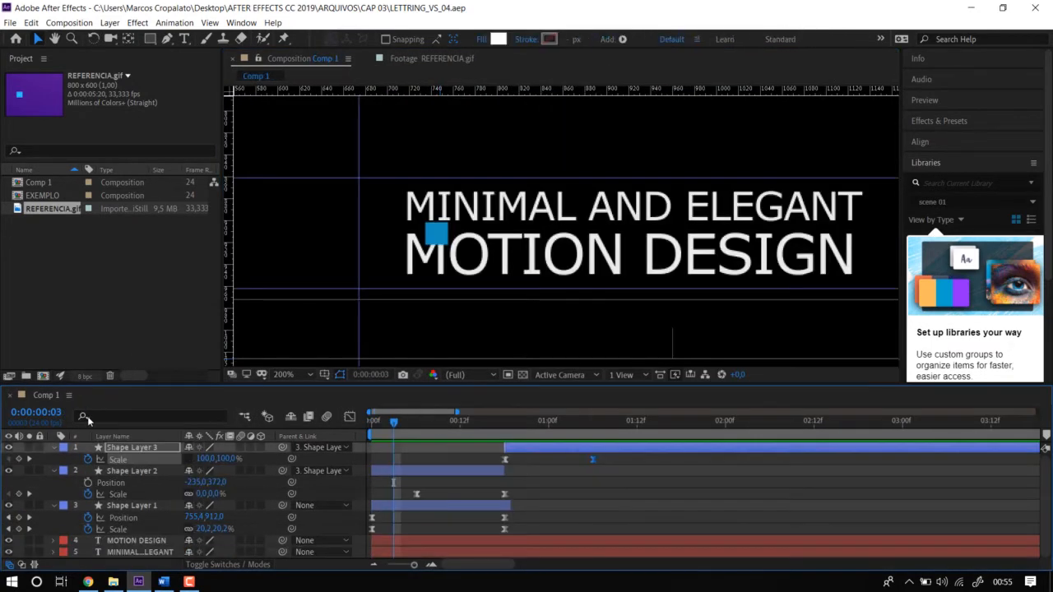
Preview the existing square and bar animation in Comp 1 from 0:00:00:04.
left_click(400, 421)
key("space")
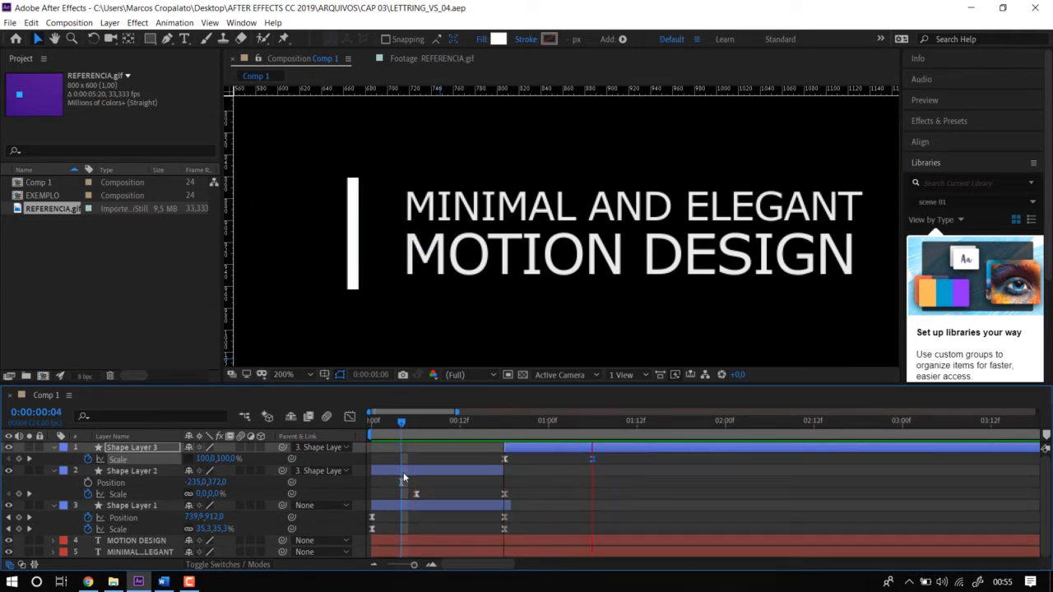
key("space")
Reveal Shape Layer 3's Position property and add a starting Position keyframe at 0:00:01:09, three frames after its last Scale keyframe.
left_click(593, 428)
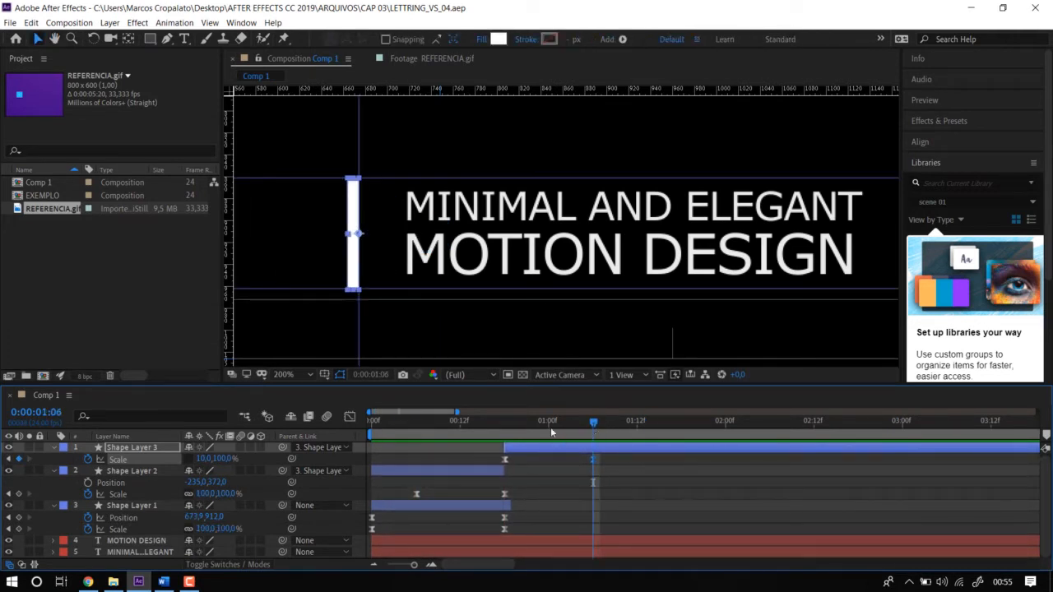
left_click(140, 460)
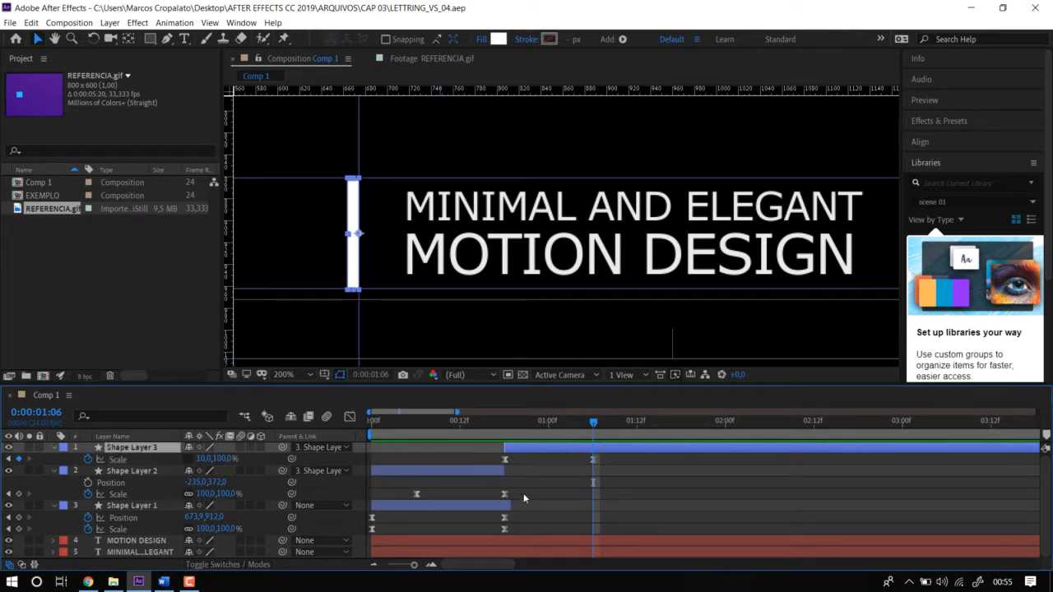
key("alt+shift+p")
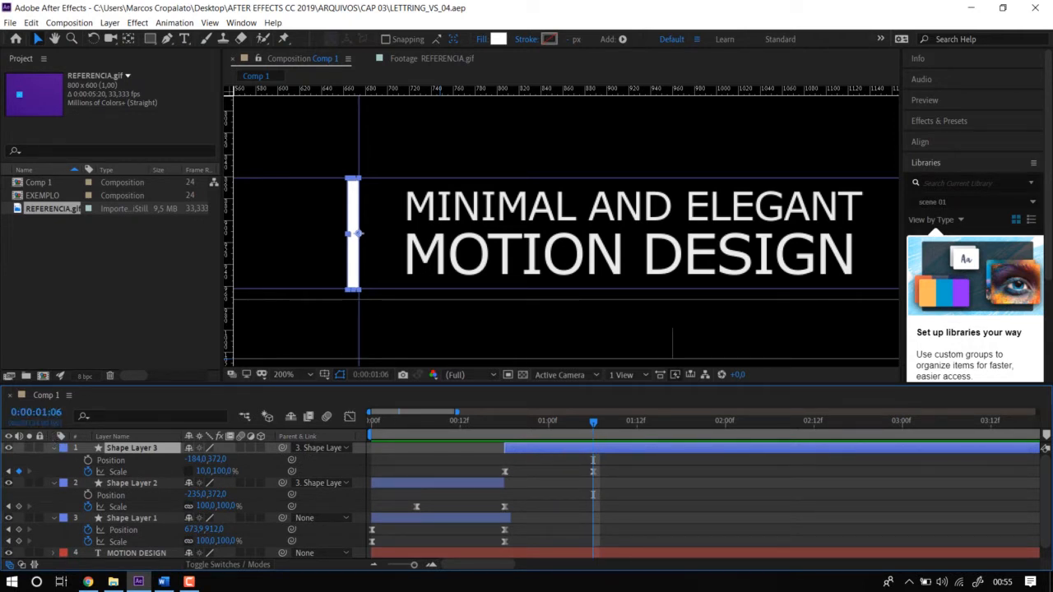
key("Page_Down")
key("Page_Down")
key("Page_Down")
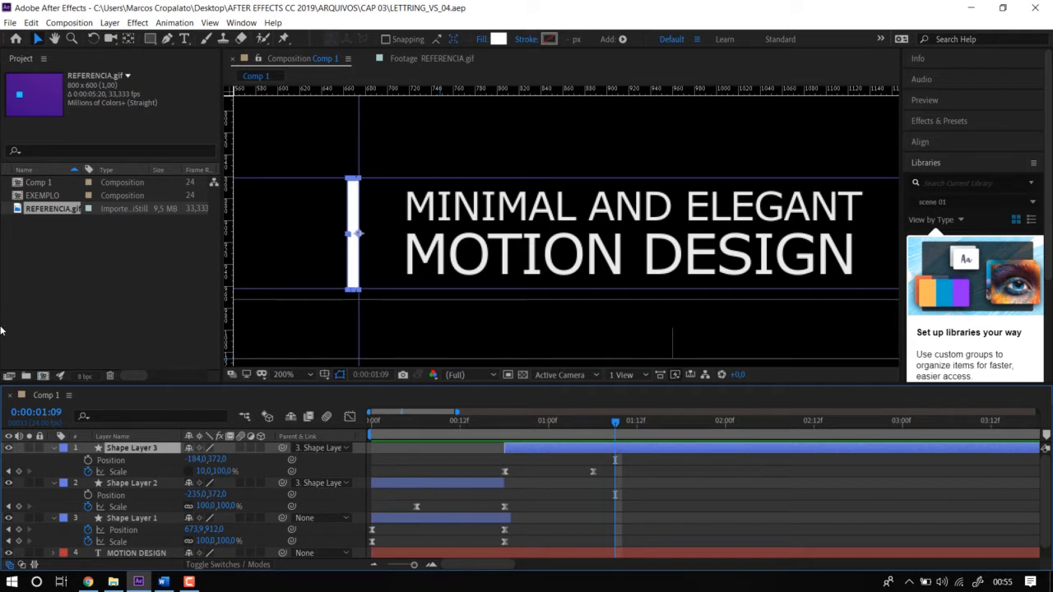
left_click(88, 461)
Move 12 frames ahead to 0:00:01:21 and set Shape Layer 3's Position to 333,6, 372,0, past the end of the text.
left_click_drag(615, 273, 487, 281)
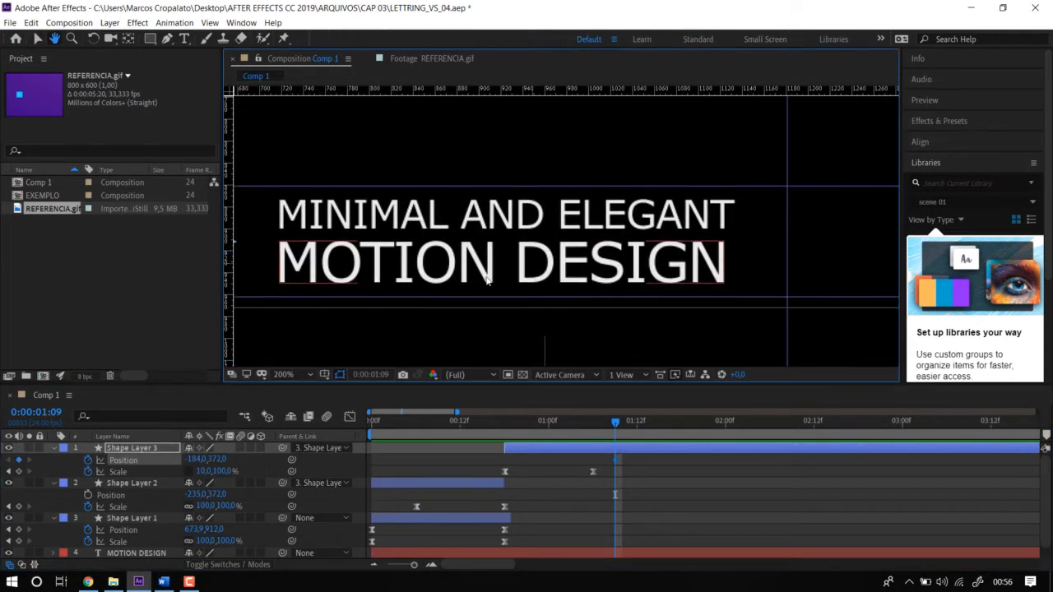
left_click_drag(529, 242, 604, 244)
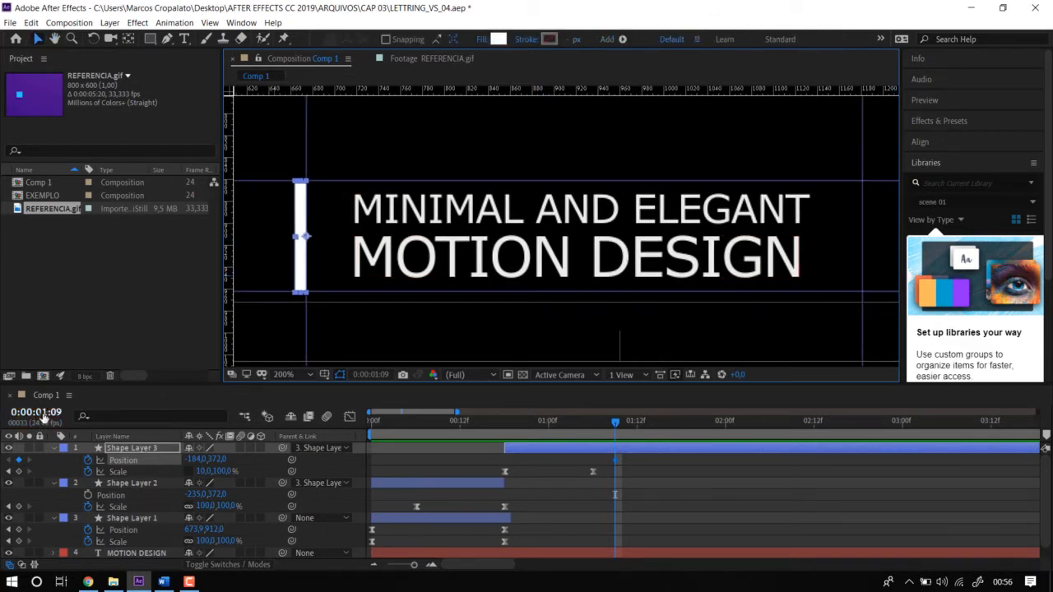
left_click(37, 412)
type("+12")
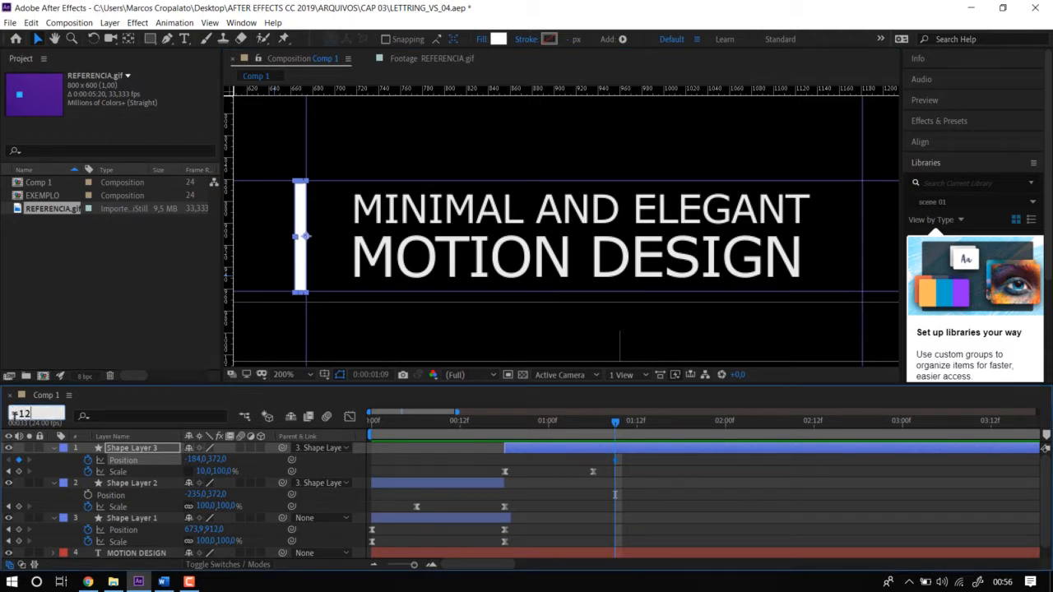
key("Return")
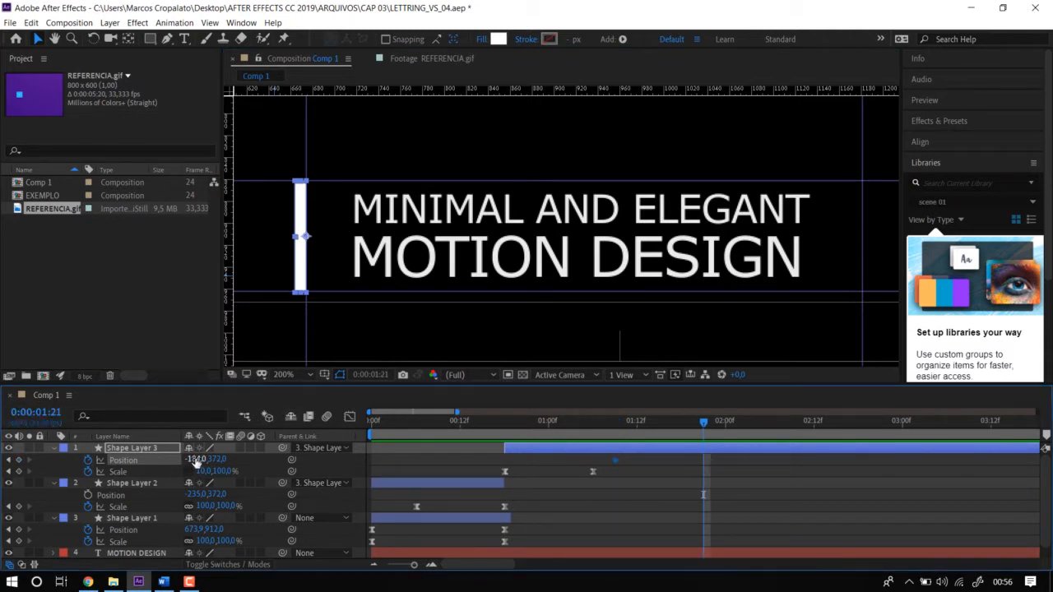
left_click_drag(196, 464, 576, 464)
mouse_move(577, 421)
left_mouse_down()
mouse_move(442, 421)
mouse_move(559, 428)
left_mouse_up()
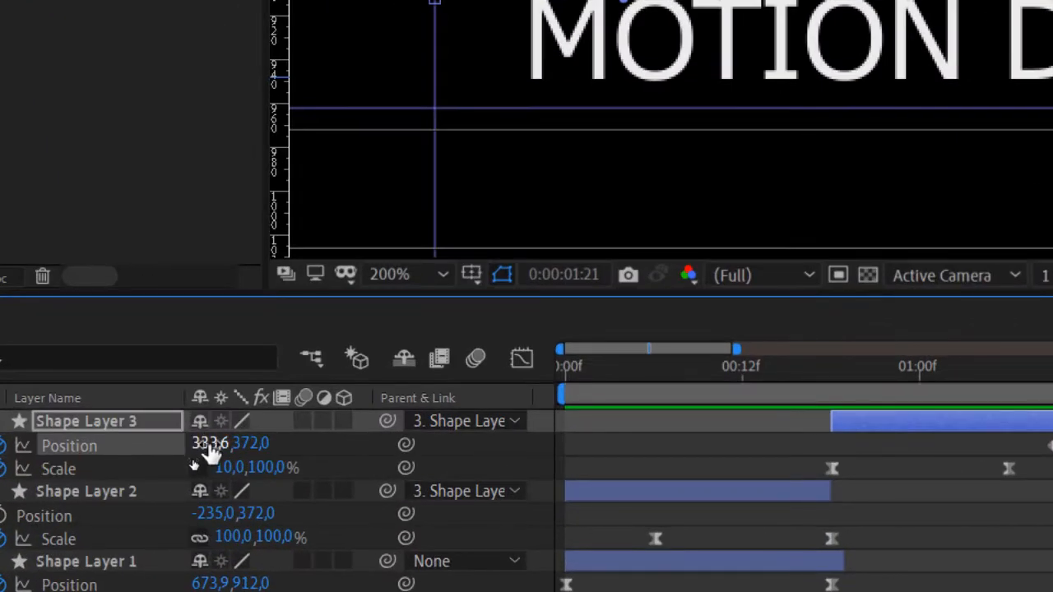
left_click_drag(212, 448, 240, 459)
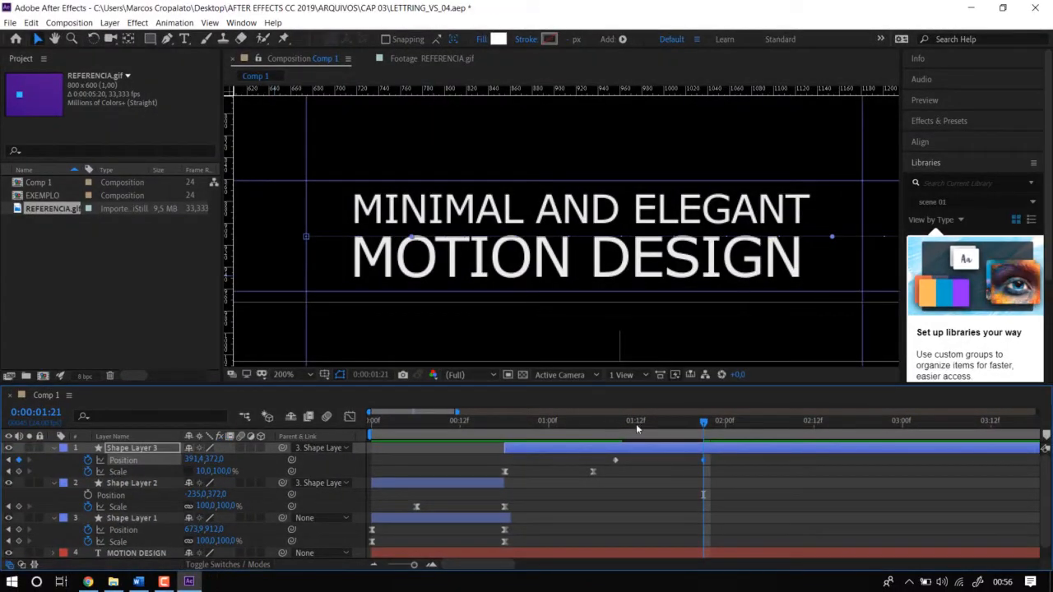
left_click(638, 426)
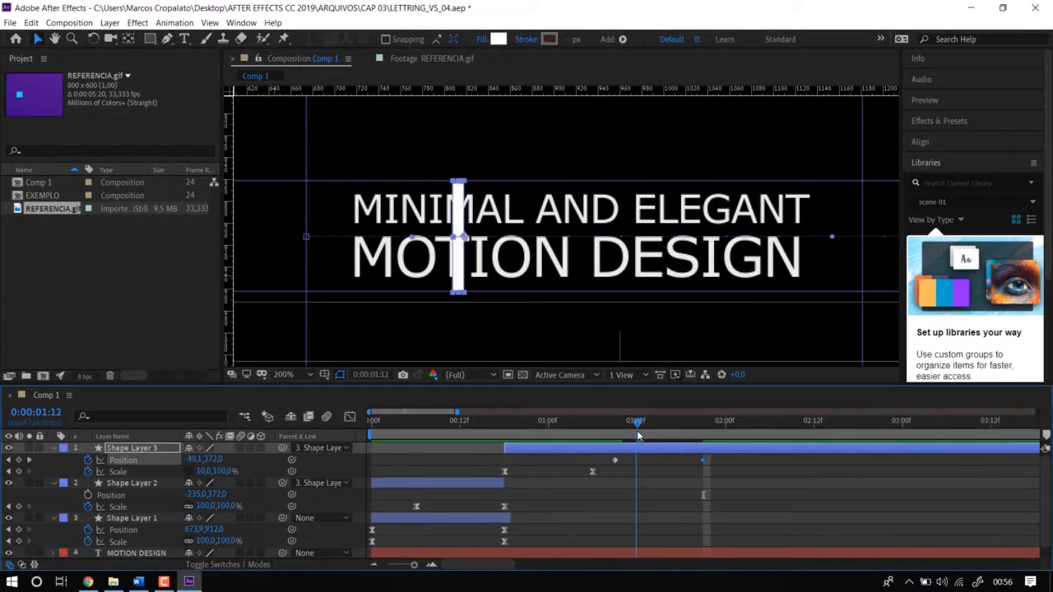
key("ctrl+z")
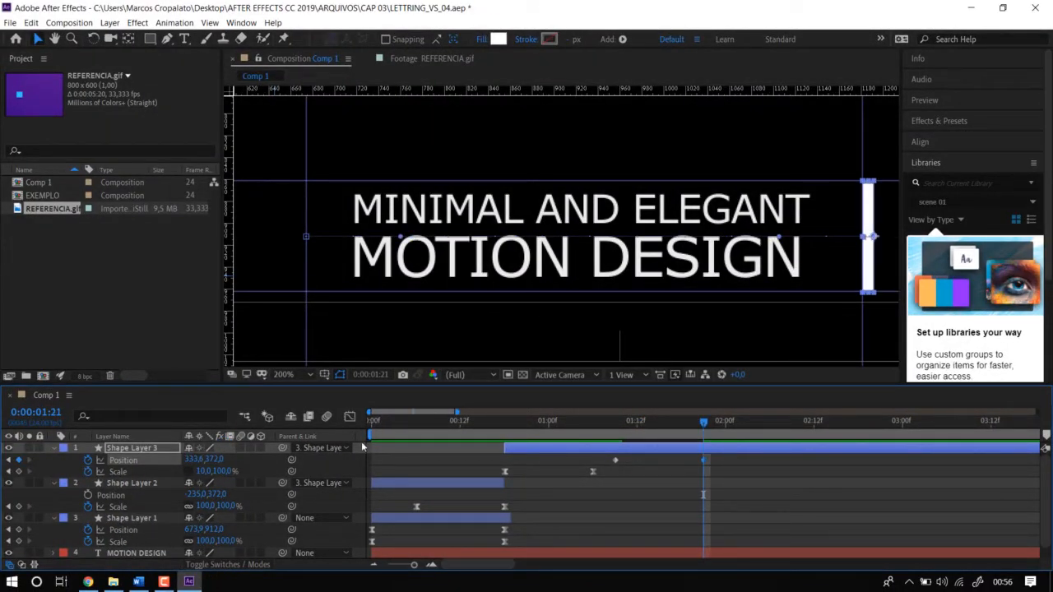
Preview the bar's sideways movement across the text twice, starting from 0:00:01:06.
left_click(592, 427)
key("space")
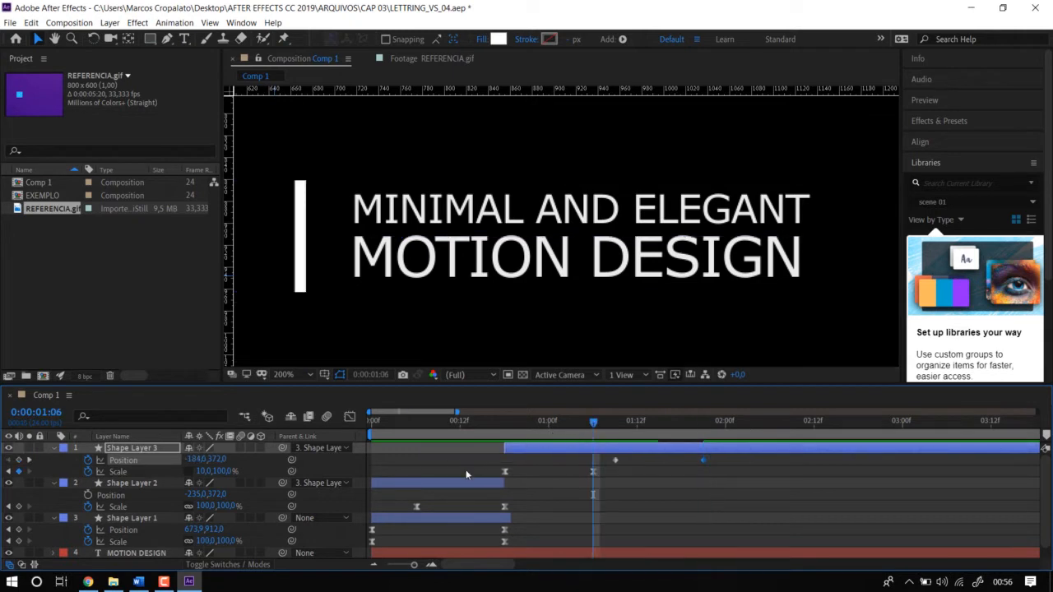
key("space")
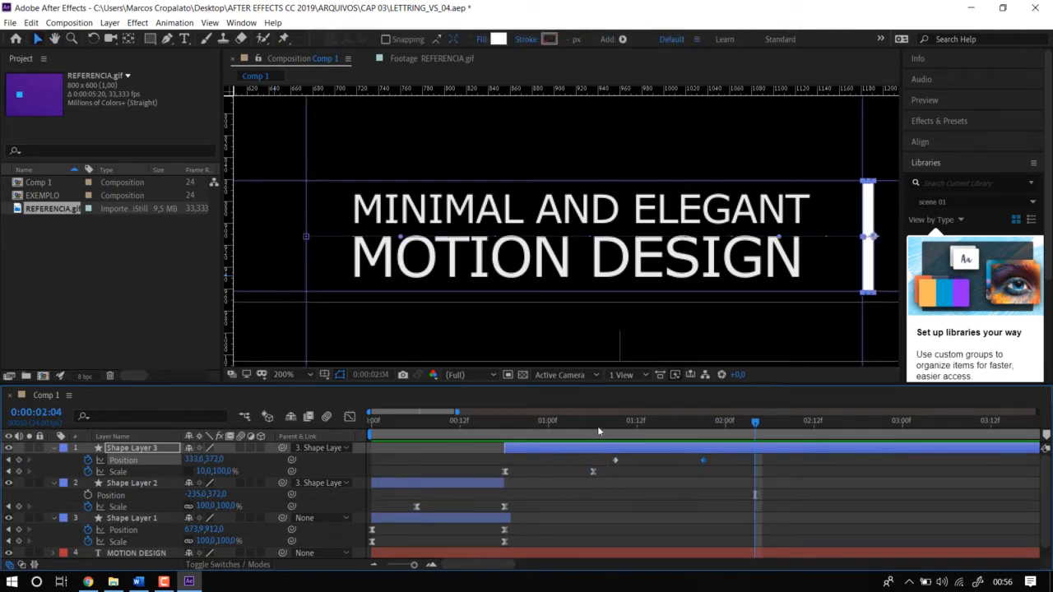
left_click(592, 429)
key("space")
key("space")
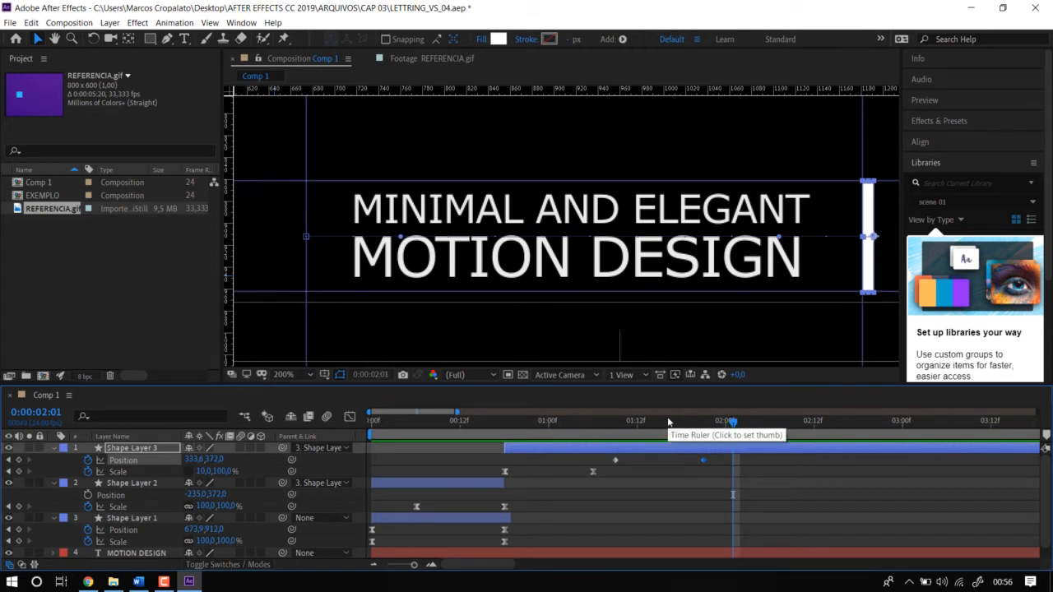
Apply Easy Ease to both Position keyframes of Shape Layer 3 in the Graph Editor and preview the eased motion.
left_click(597, 461)
left_click_drag(598, 457, 595, 459)
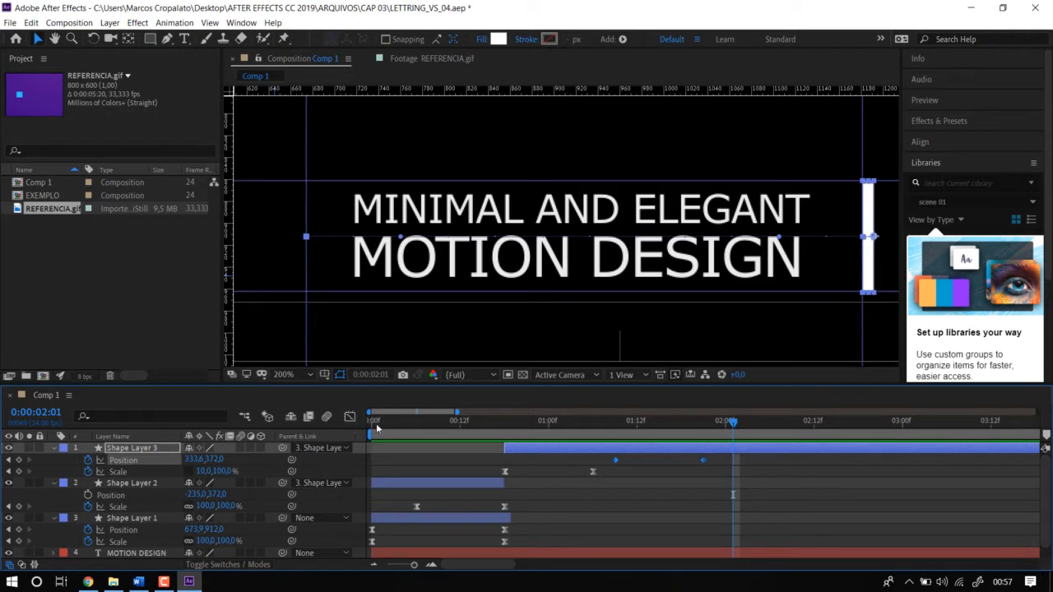
left_click(349, 417)
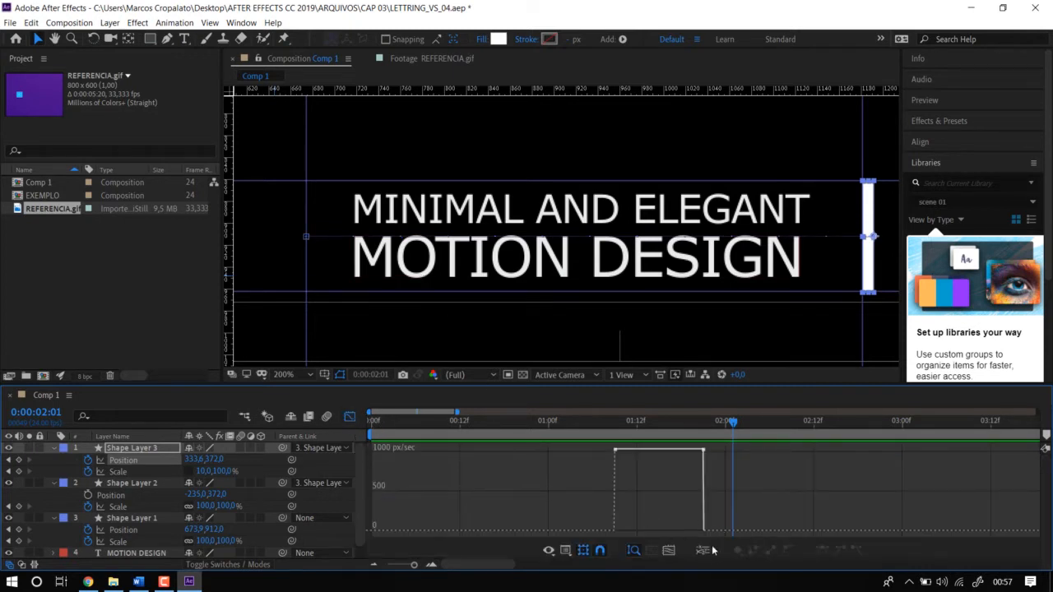
left_click_drag(601, 449, 760, 478)
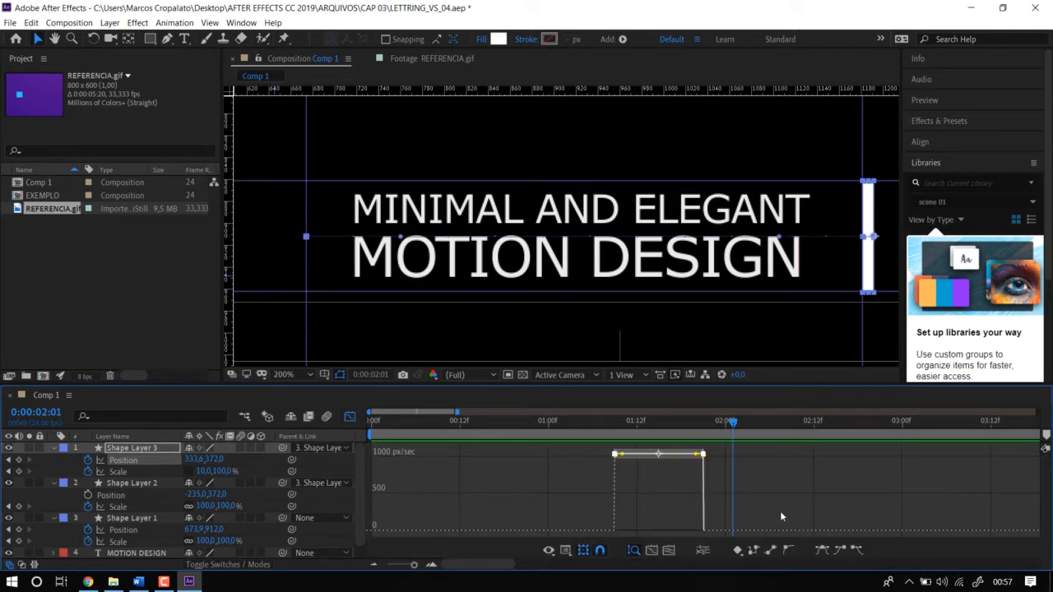
left_click(823, 550)
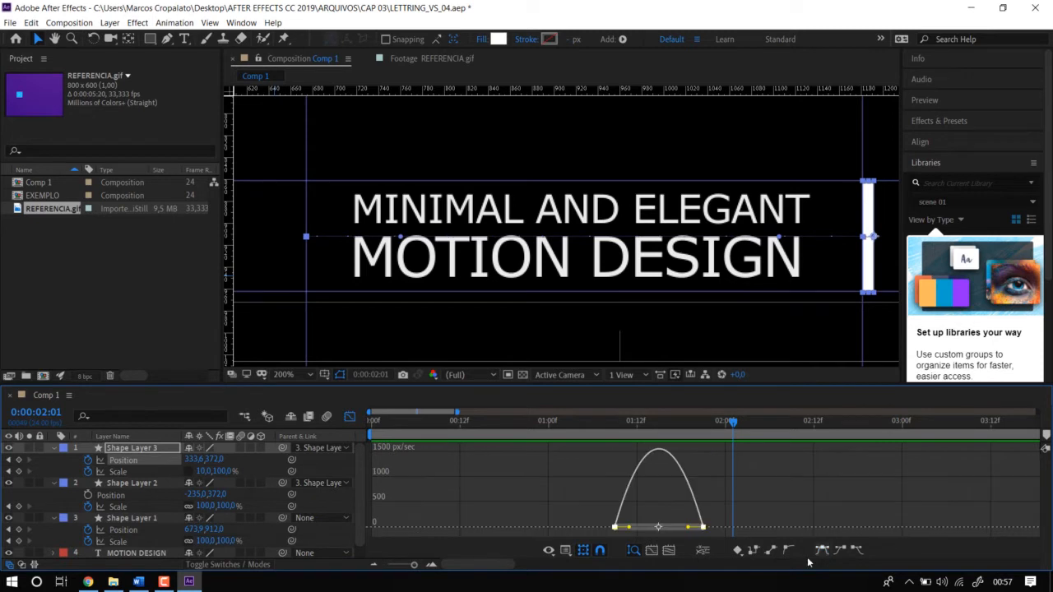
left_click(606, 430)
key("space")
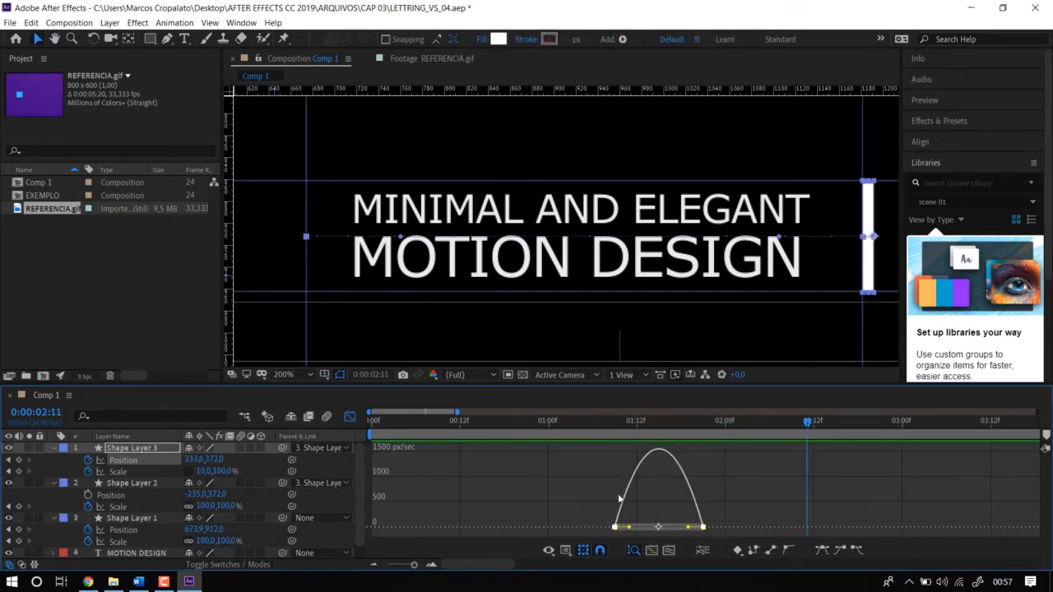
Reshape the Position speed curve by lengthening the last keyframe's influence and slightly shortening the first's, so the speed peaks early.
key("=")
key("=")
left_click_drag(469, 499, 823, 482)
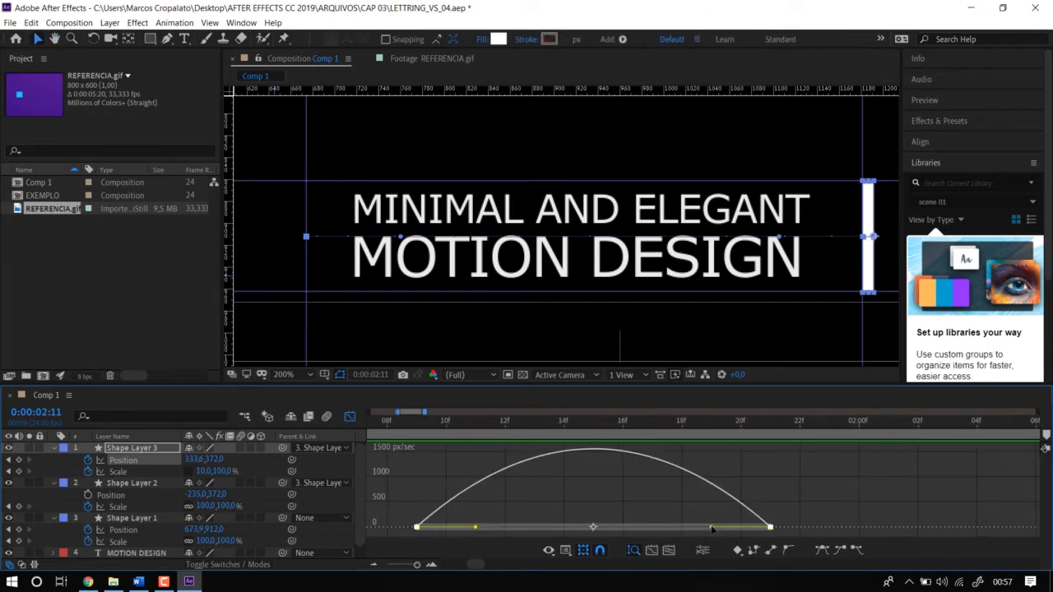
left_click_drag(713, 529, 648, 526)
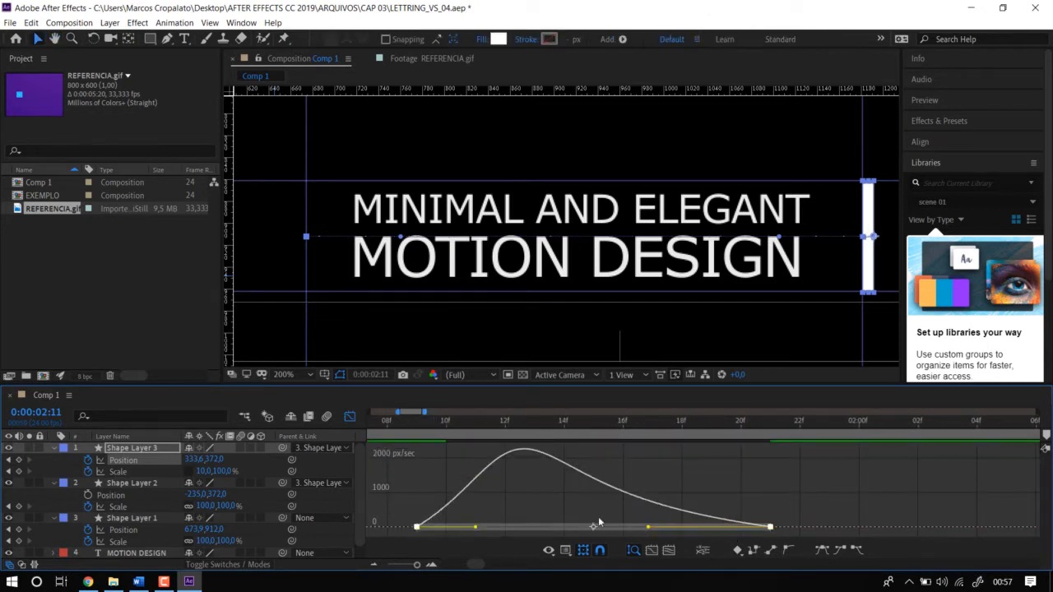
left_click_drag(475, 527, 465, 526)
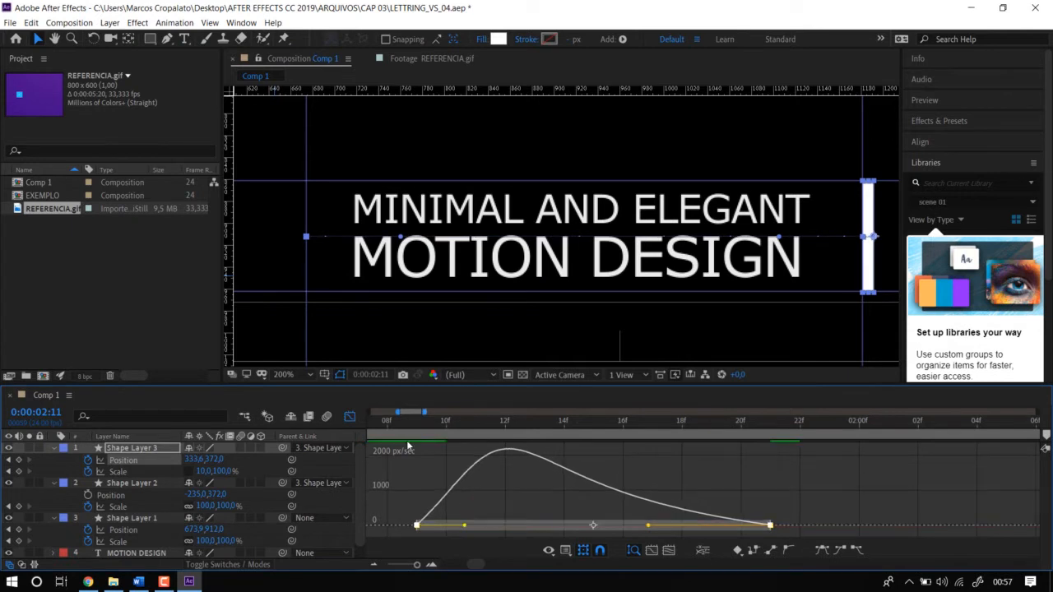
Preview the bar's movement with the reshaped speed curve from just before the first Position keyframe.
left_click(385, 426)
key("space")
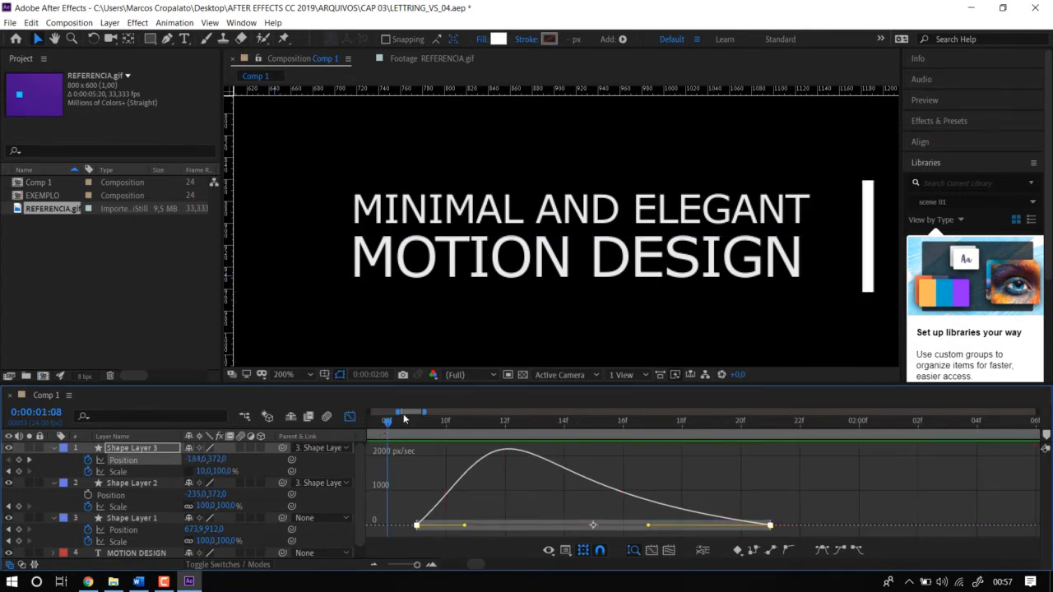
key("space")
left_click(407, 424)
key("space")
key("space")
End Comp 1's work area at 0:00:02:01, just after the bar finishes moving.
key("minus")
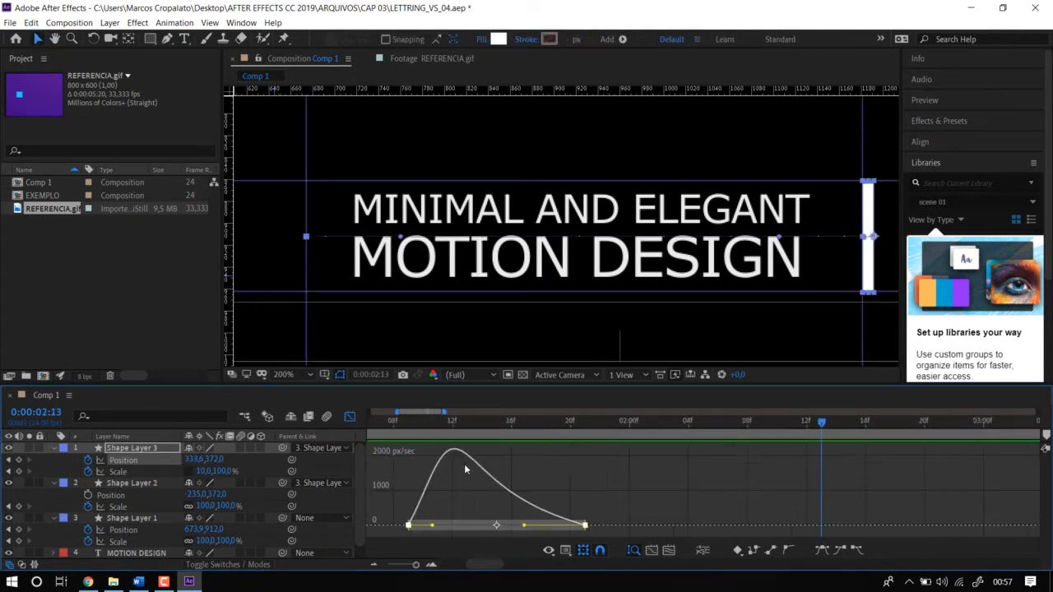
key("minus")
left_click_drag(543, 421, 646, 425)
key("n")
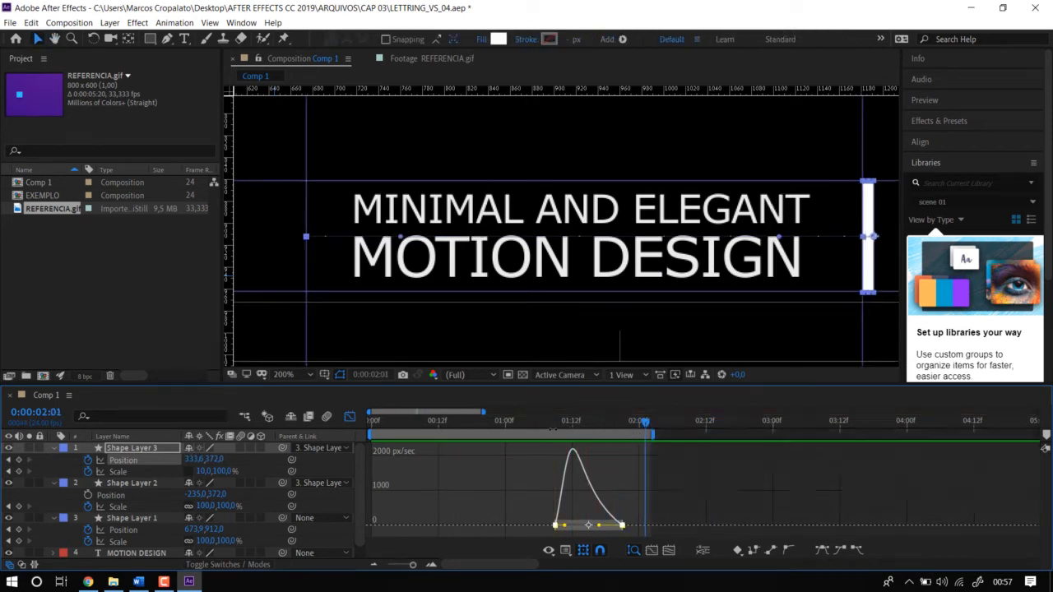
Start Comp 1's work area at 0:00:01:01 and preview the bar's movement within the shortened range.
left_click_drag(531, 425, 514, 427)
key("b")
key("space")
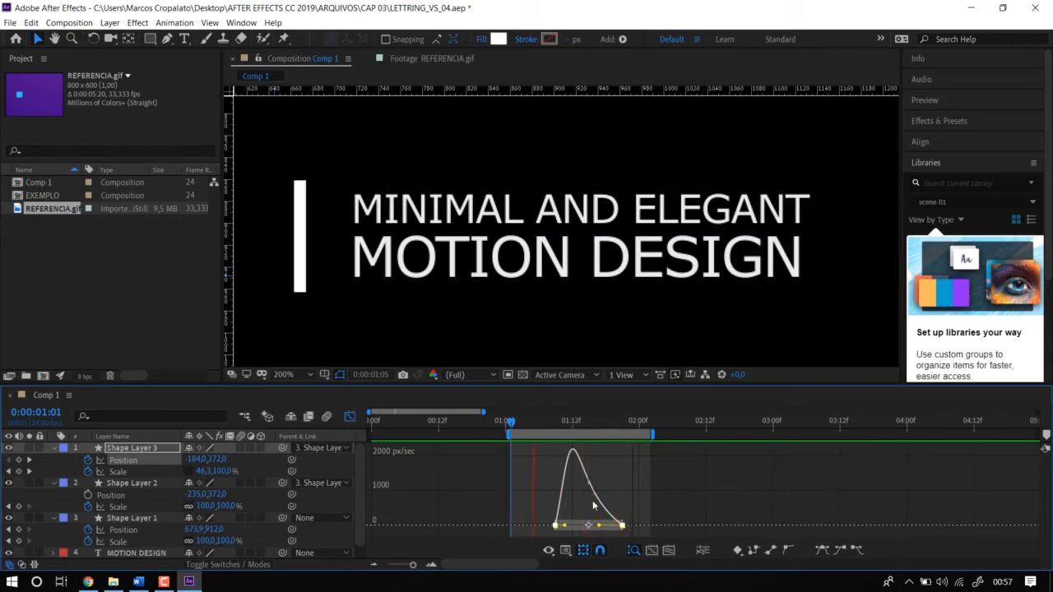
key("space")
Lengthen the last Position keyframe's influence in the speed graph, move that keyframe to 0:00:02:01 and preview the slower bar movement.
key("equal")
key("equal")
left_click_drag(745, 513, 711, 513)
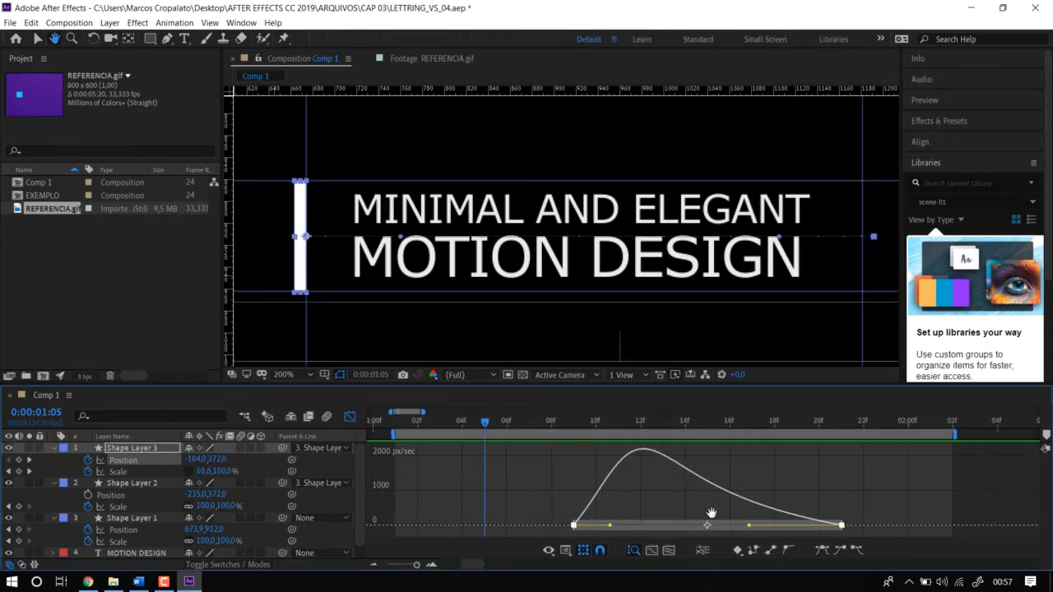
left_click_drag(860, 501, 821, 539)
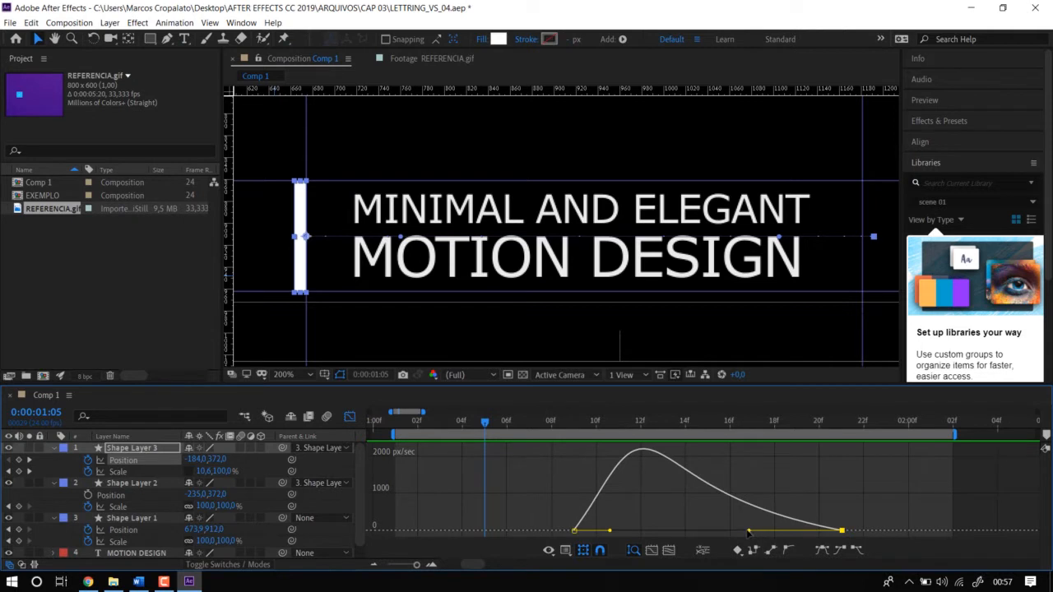
left_click_drag(747, 533, 733, 531)
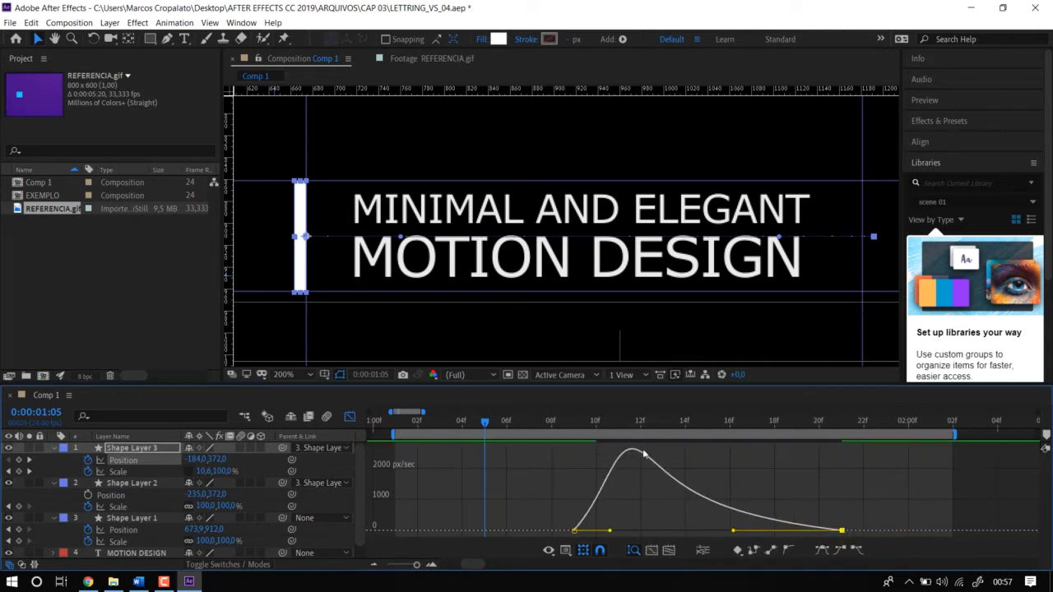
left_click_drag(842, 532, 921, 535)
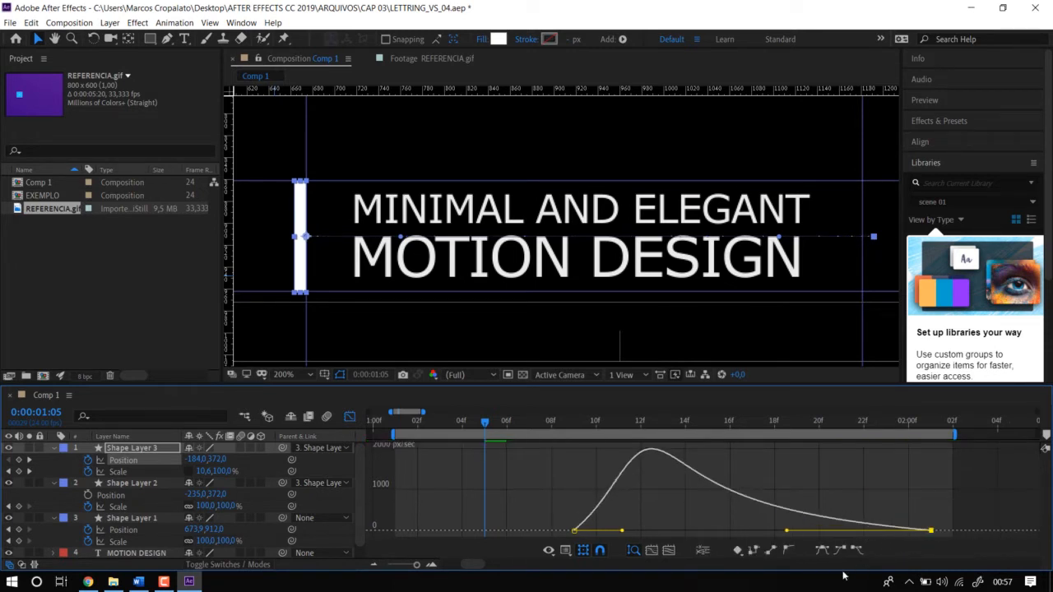
key("space")
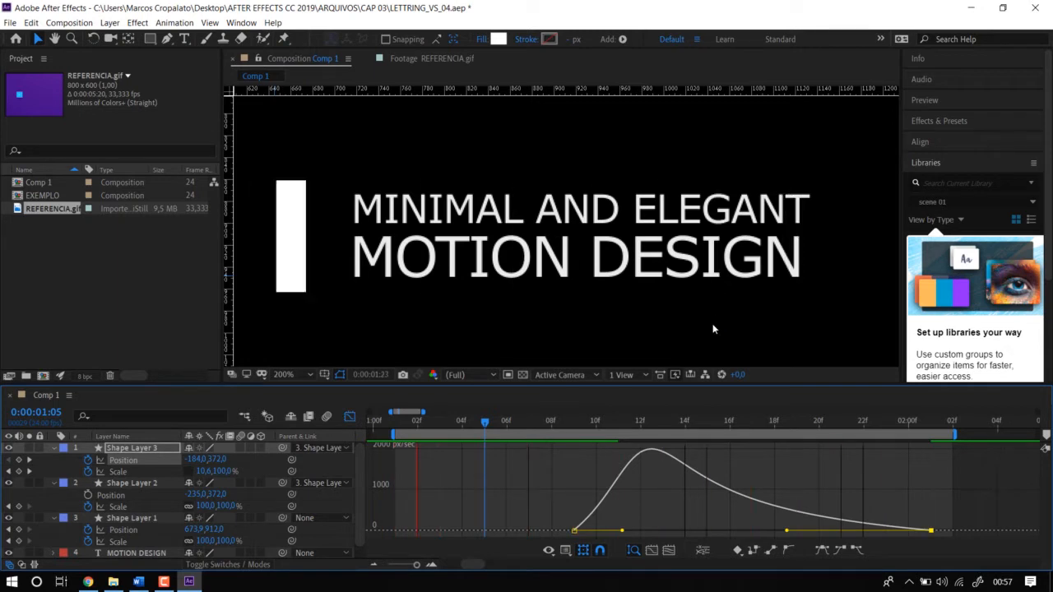
key("space")
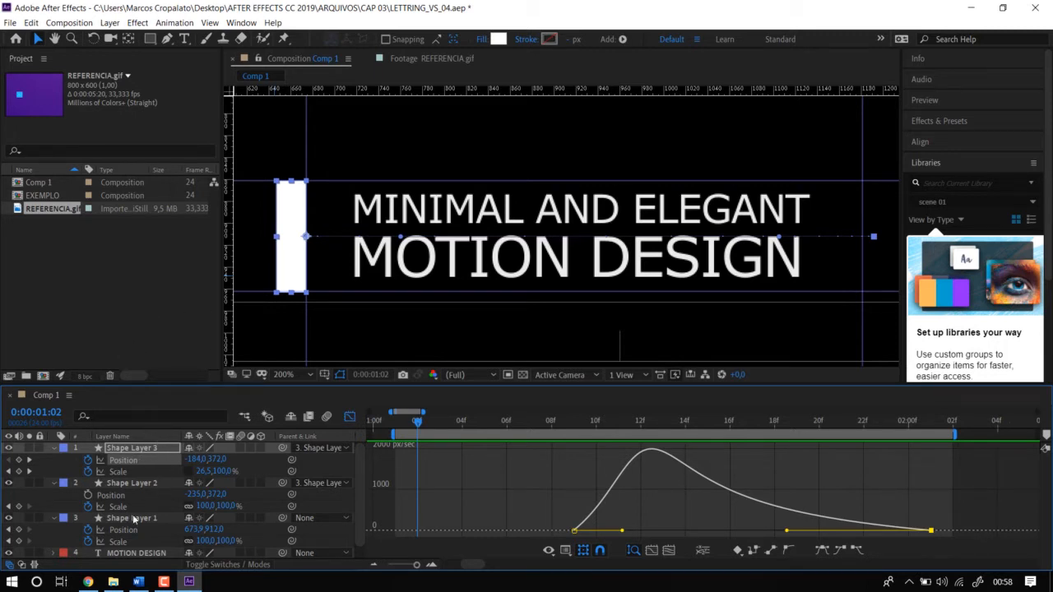
Draw a rectangular mask enclosing the whole line on the MINIMAL AND ELEGANT text layer and preview the animation with it.
scroll(136, 519, "down", 1)
left_click(138, 552)
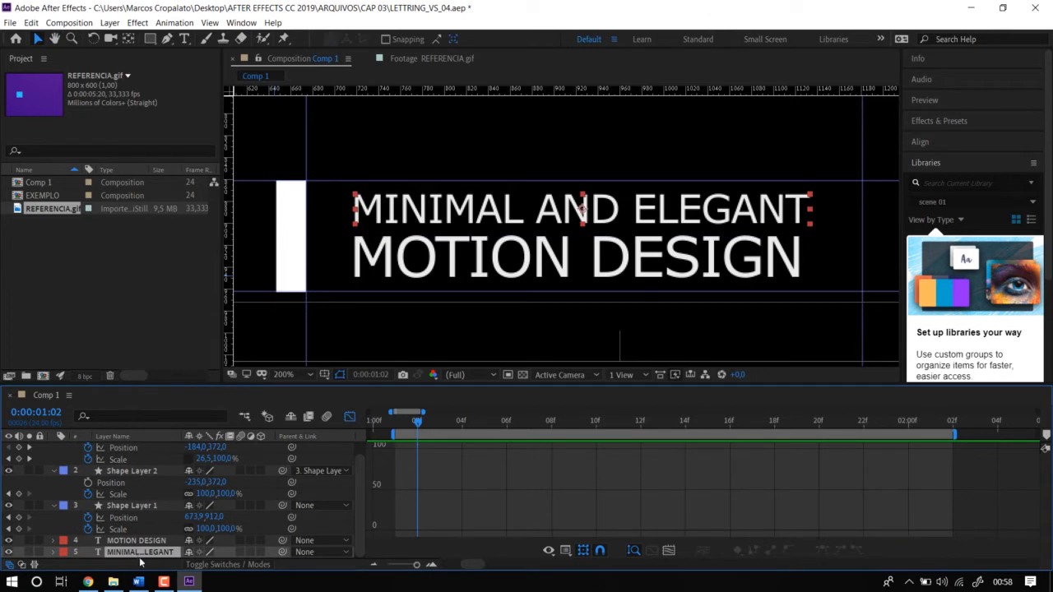
left_click(350, 417)
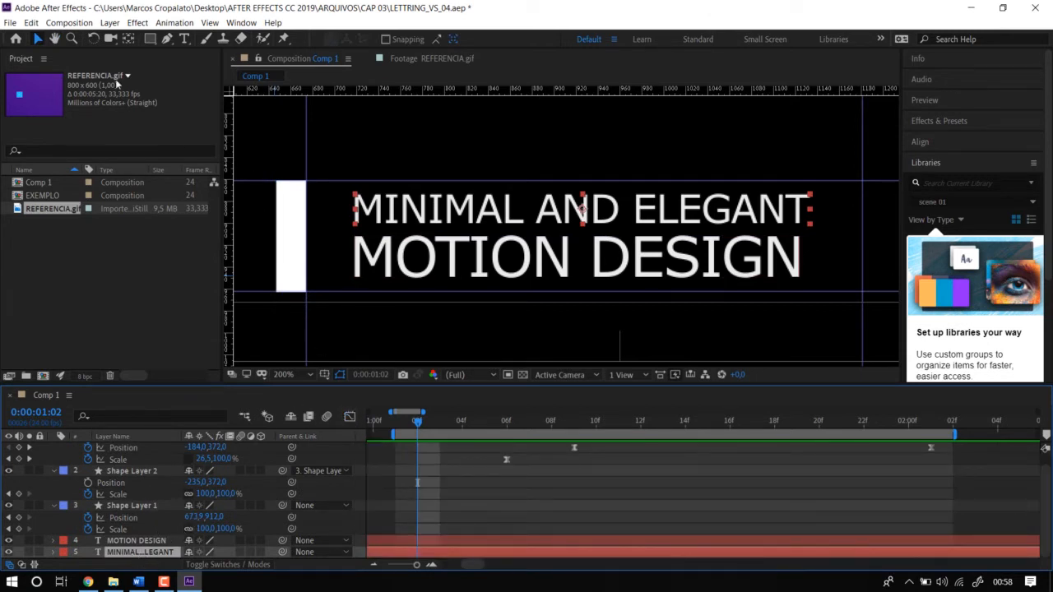
left_click(149, 43)
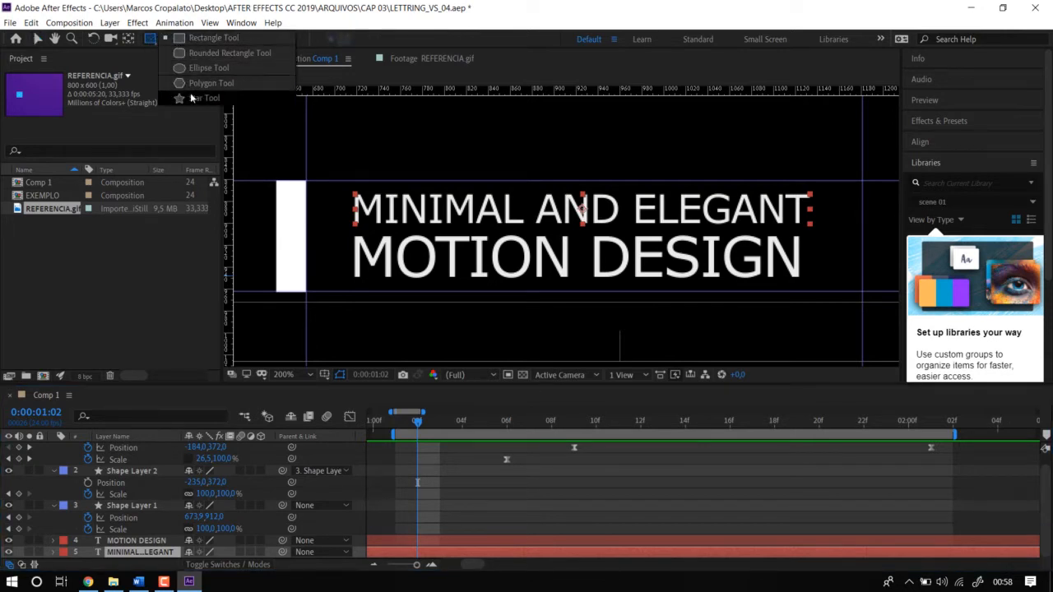
left_click(151, 42)
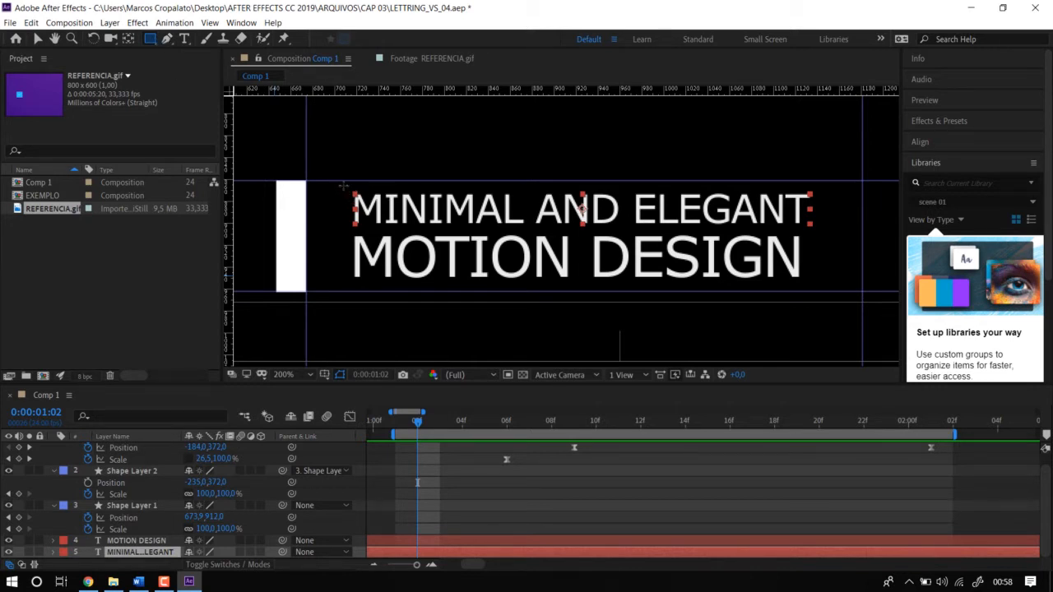
mouse_move(343, 180)
left_mouse_down()
mouse_move(356, 229)
mouse_move(825, 238)
mouse_move(343, 280)
mouse_move(354, 240)
mouse_move(374, 234)
mouse_move(349, 231)
mouse_move(816, 239)
left_mouse_up()
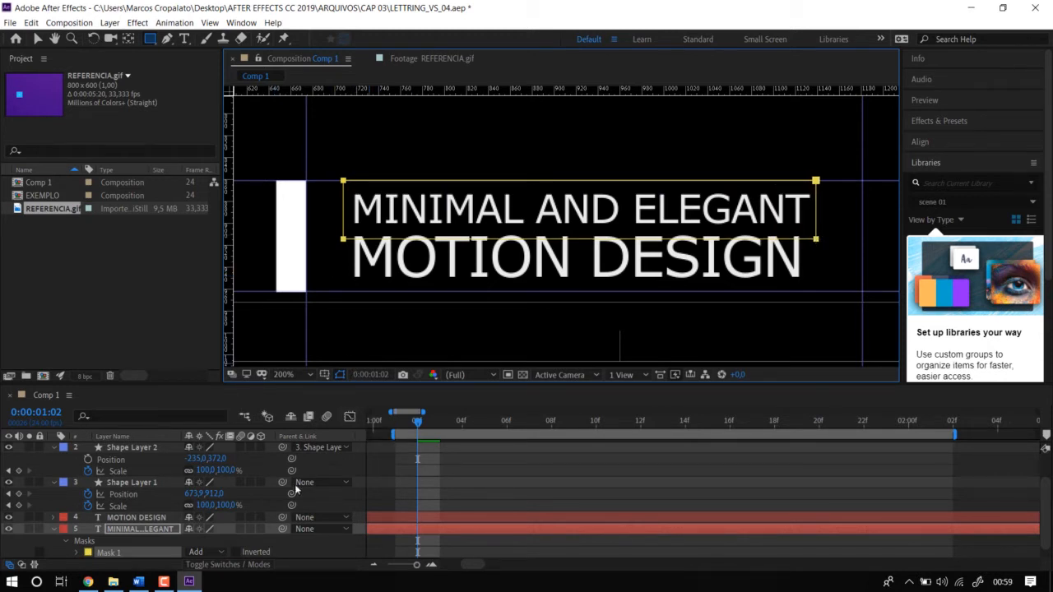
key("space")
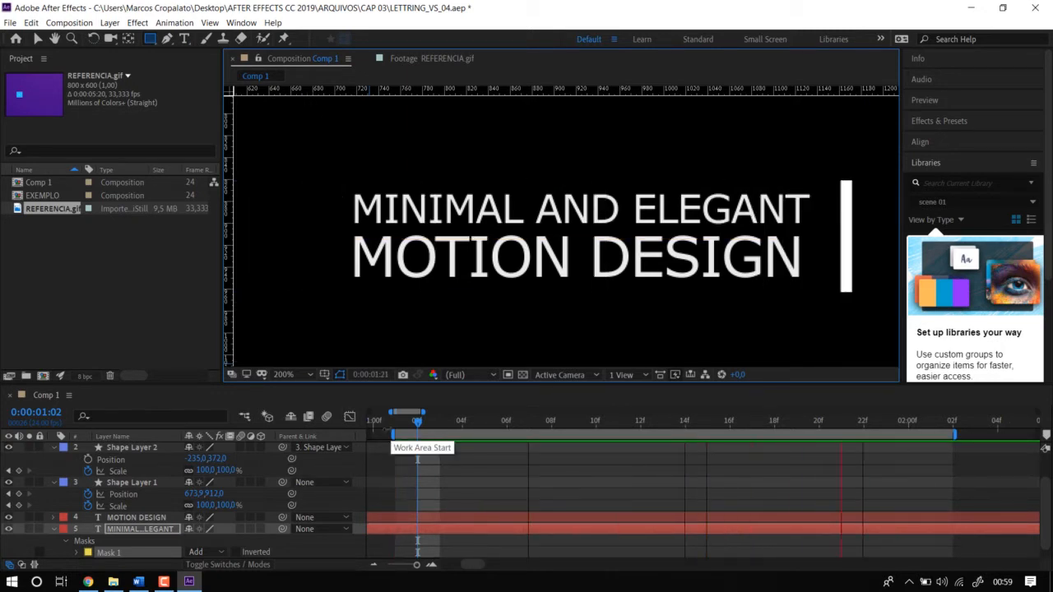
key("space")
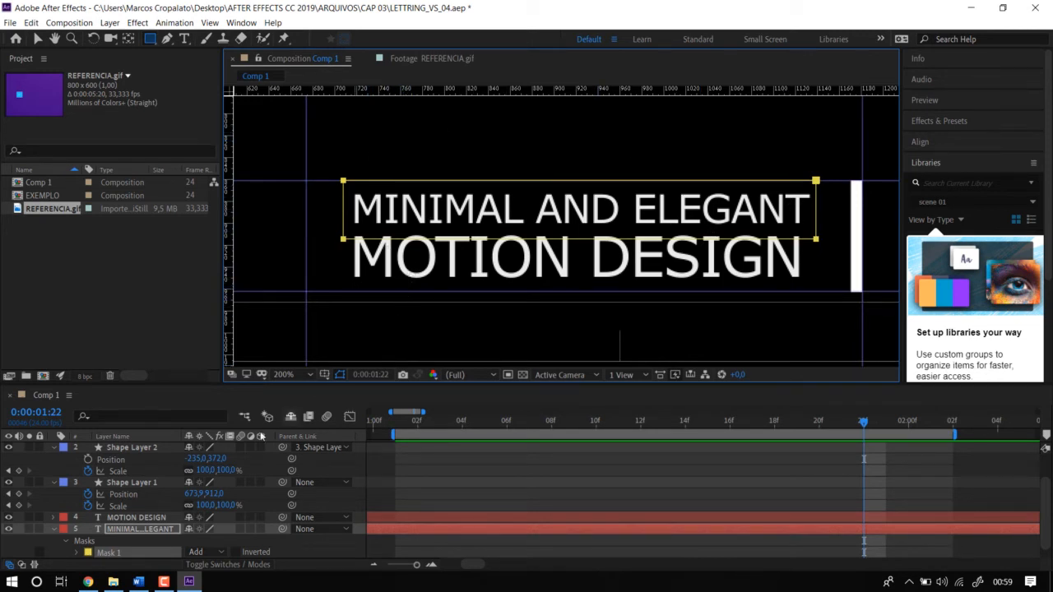
Enlarge the timeline area, expand Mask 1 of the MINIMAL AND ELEGANT layer and select its Mask Path property.
left_click_drag(188, 383, 186, 290)
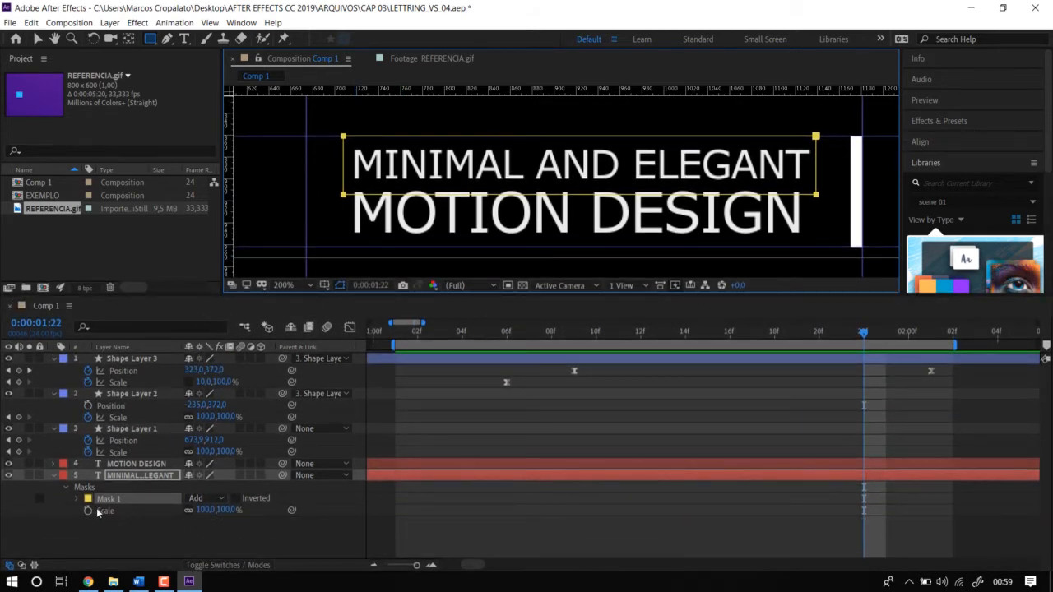
left_click(134, 476)
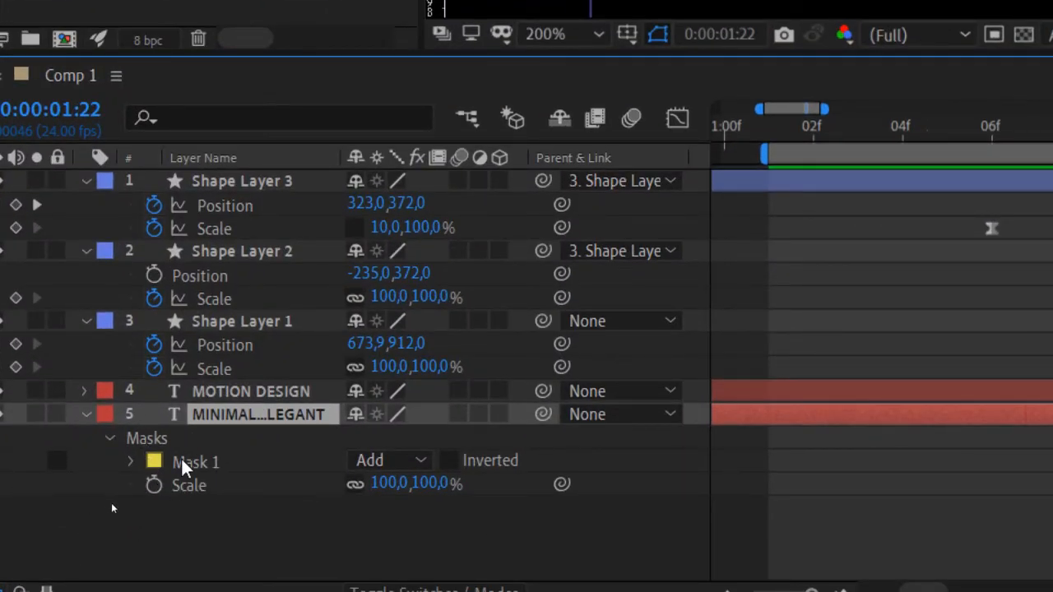
left_click(205, 465)
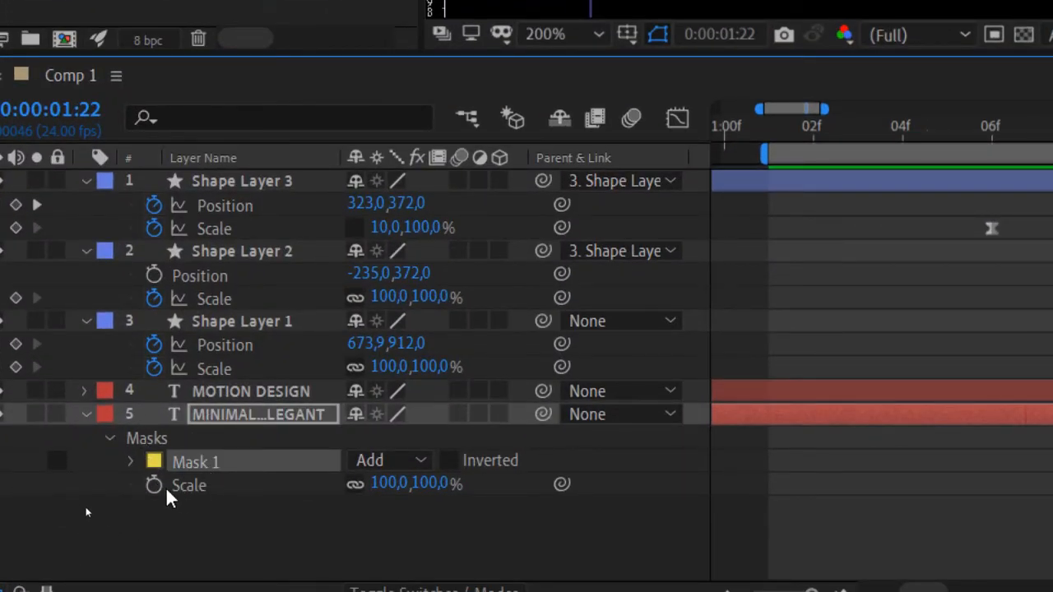
left_click(137, 461)
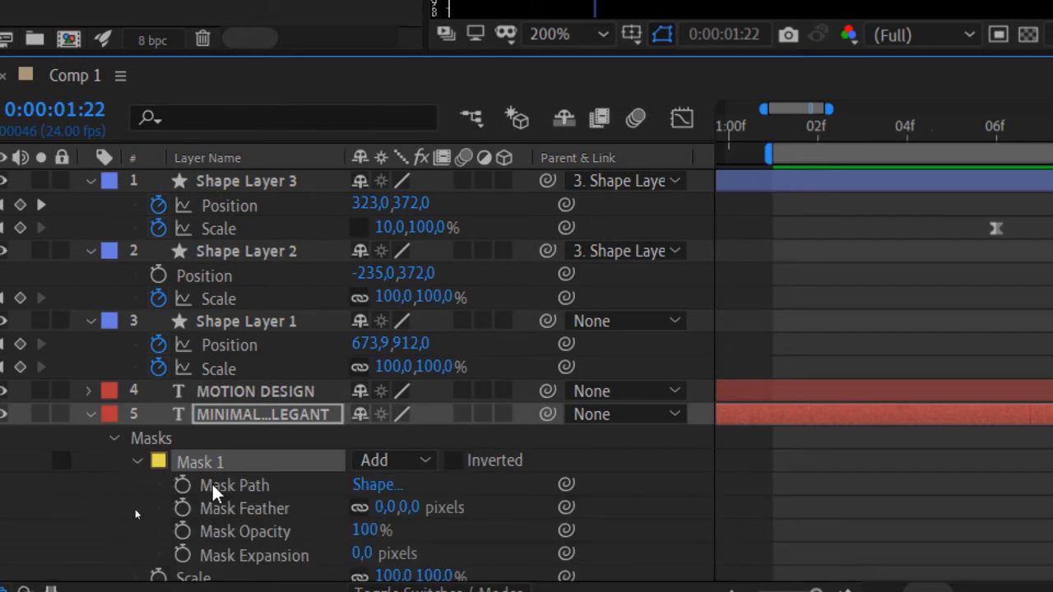
left_click(262, 486)
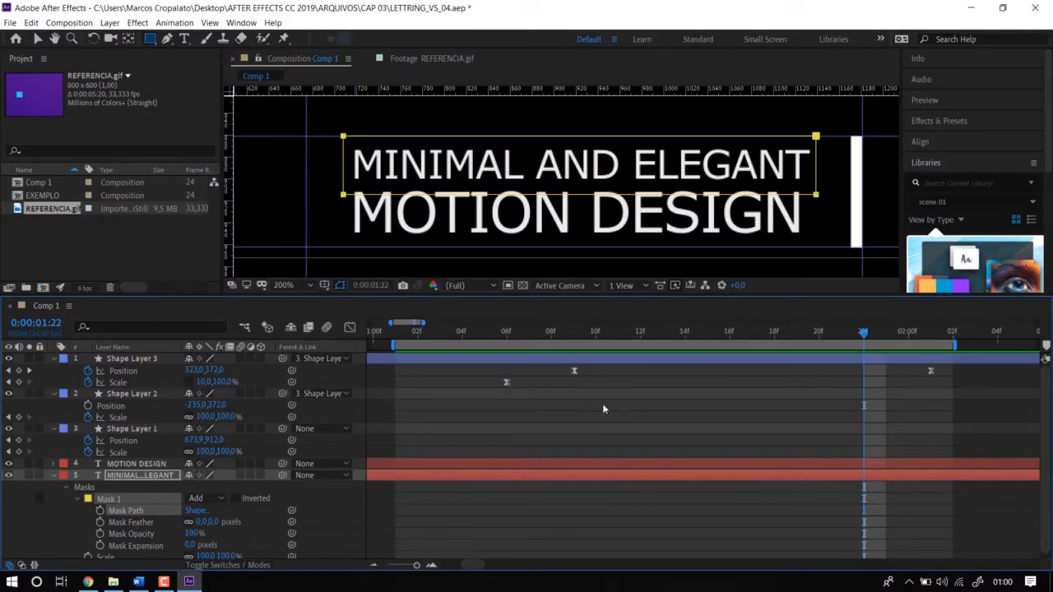
Enable Mask Path keyframing for Mask 1 at 0:00:01:09, where the bar's sideways movement starts.
key("minus")
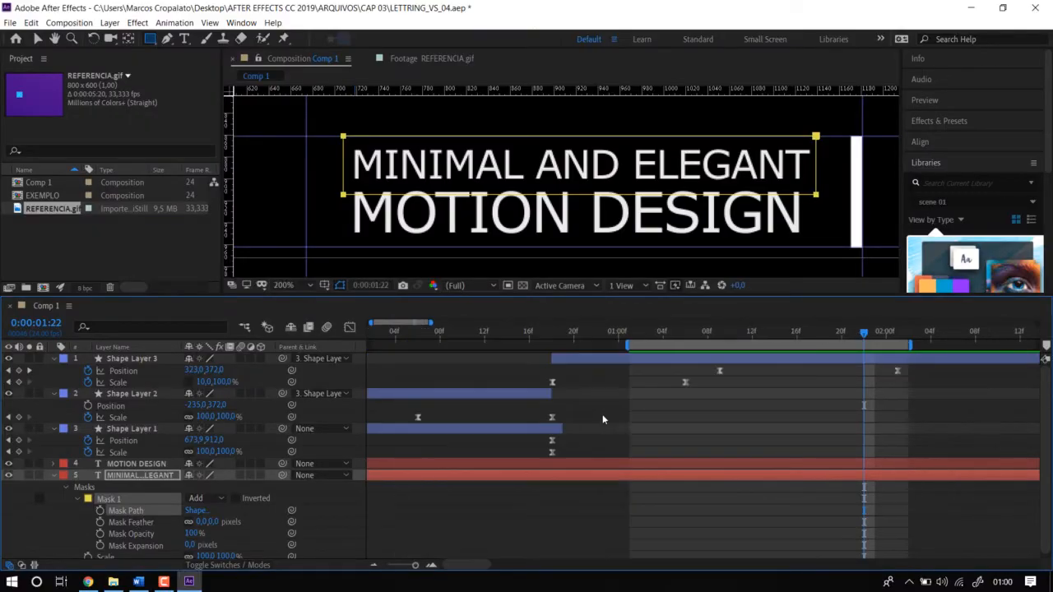
left_click(718, 333)
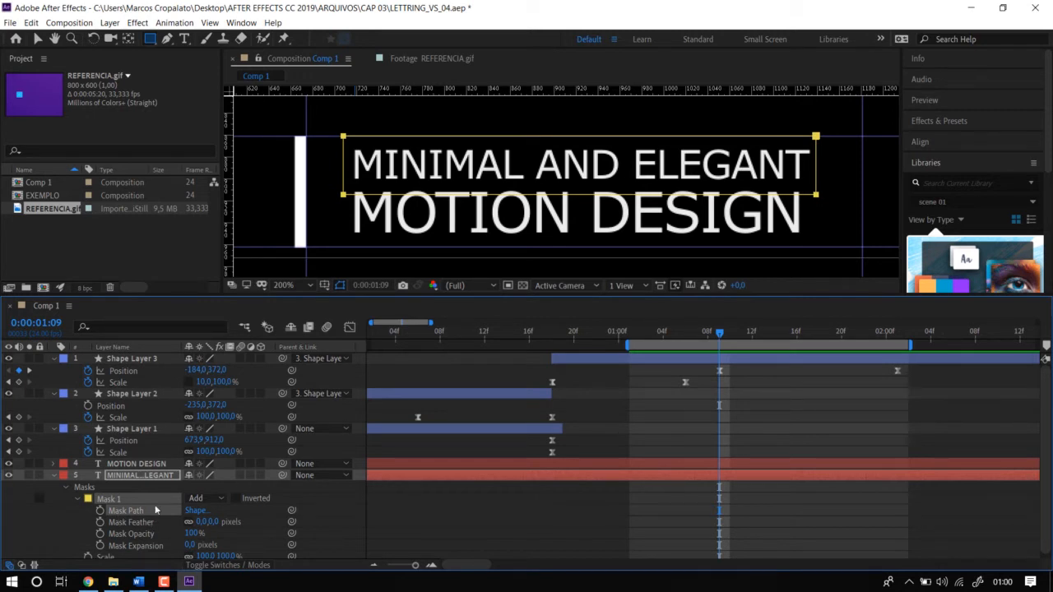
left_click(100, 511)
Add a second Mask Path keyframe with the full mask shape at 0:00:02:01, aligned with the bar's last Position keyframe.
key("k")
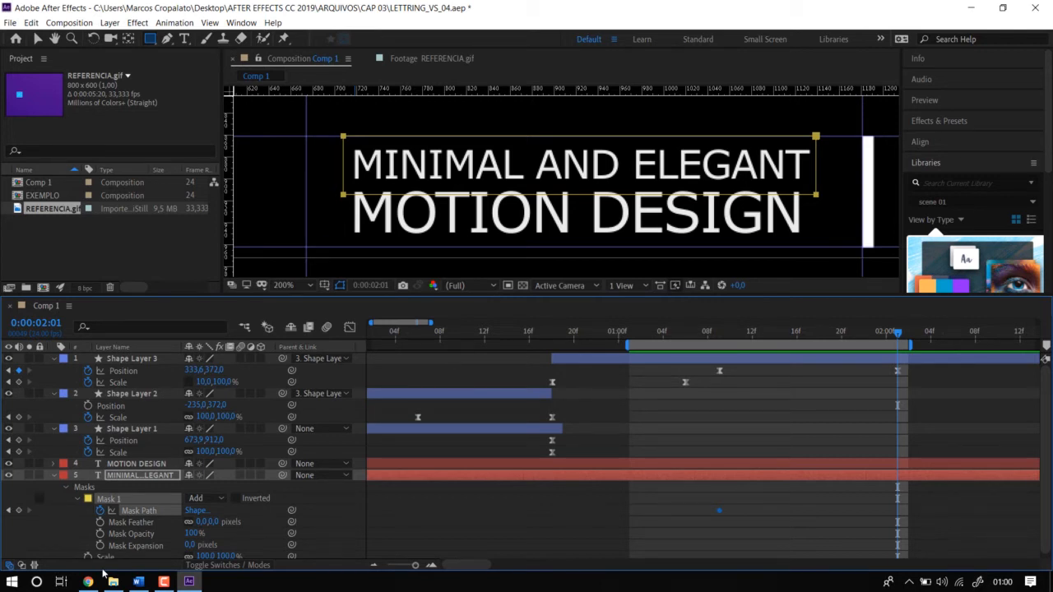
key("j")
key("j")
key("j")
key("j")
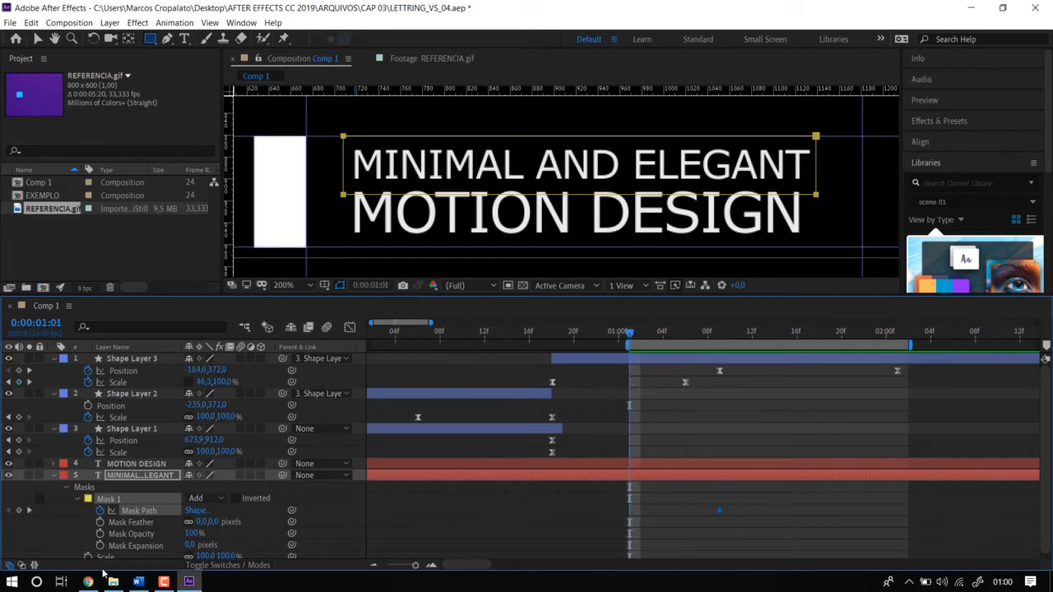
key("j")
key("k")
key("k")
key("k")
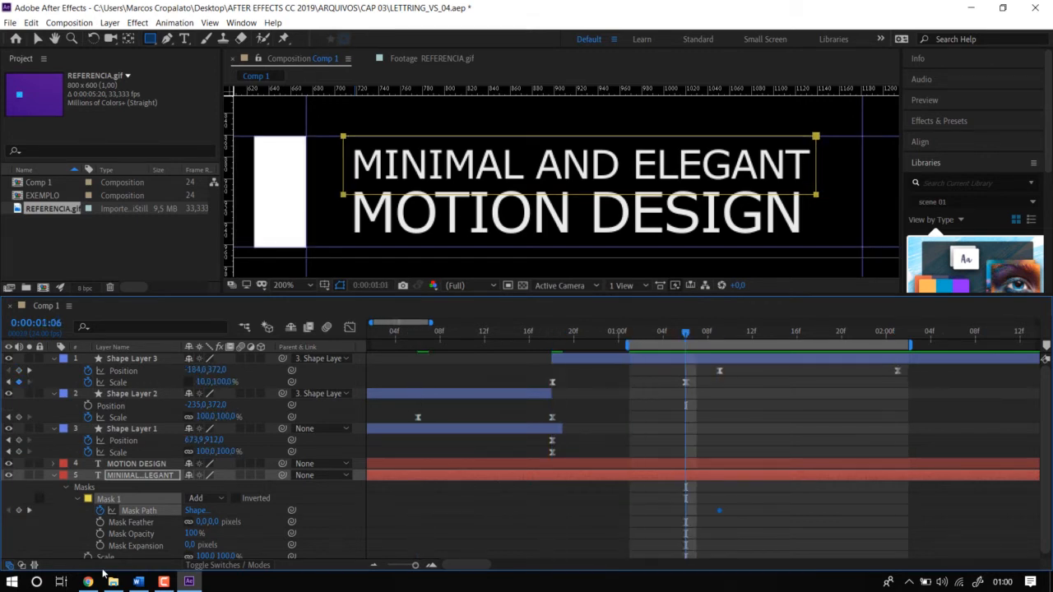
key("k")
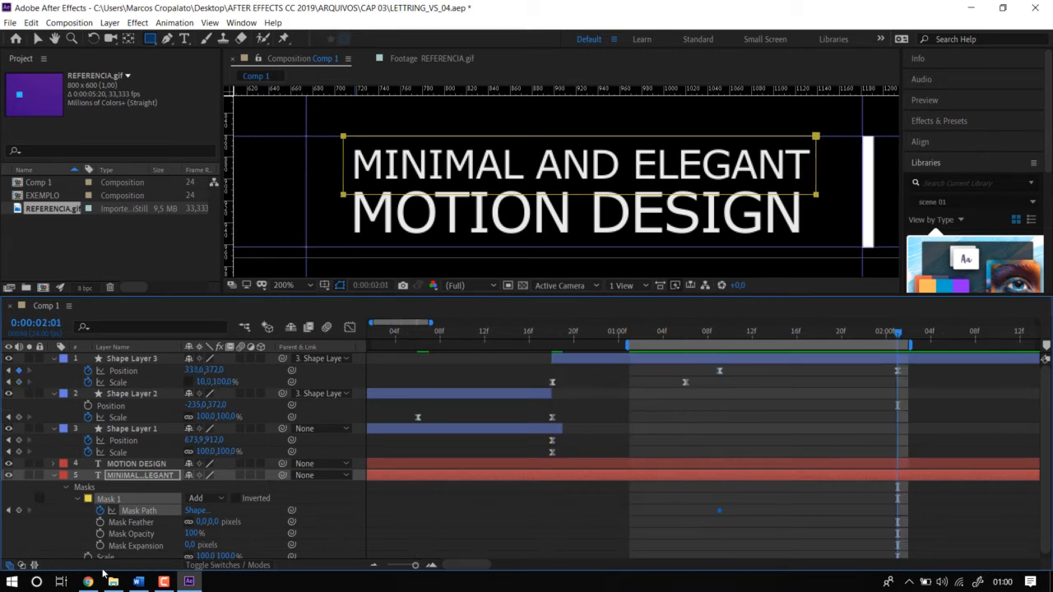
left_click(18, 511)
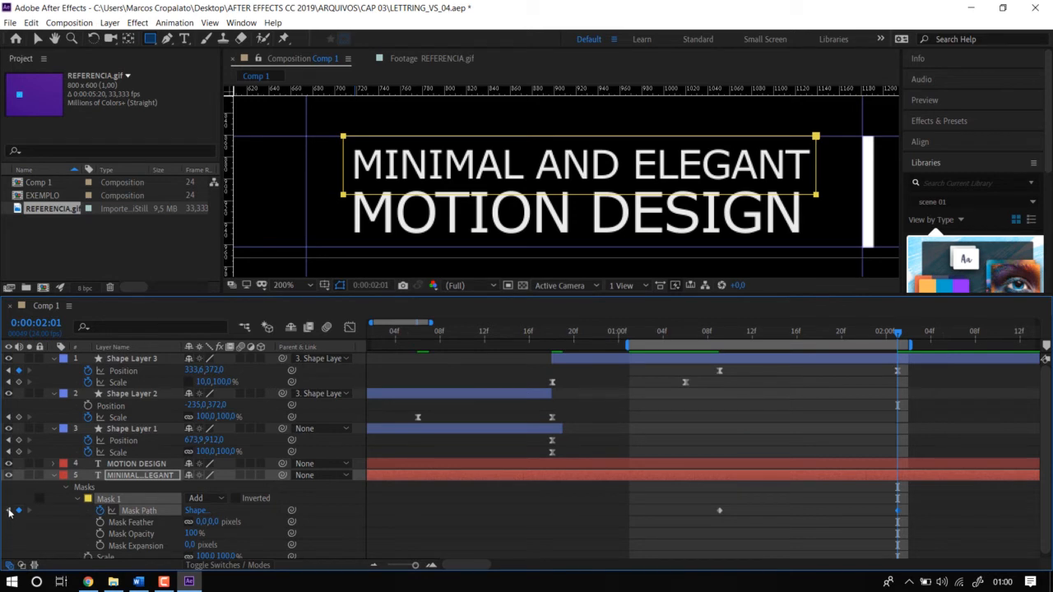
At the first Mask Path keyframe, shrink Mask 1 to a narrow strip just before the text, hiding MINIMAL AND ELEGANT.
left_click(9, 510)
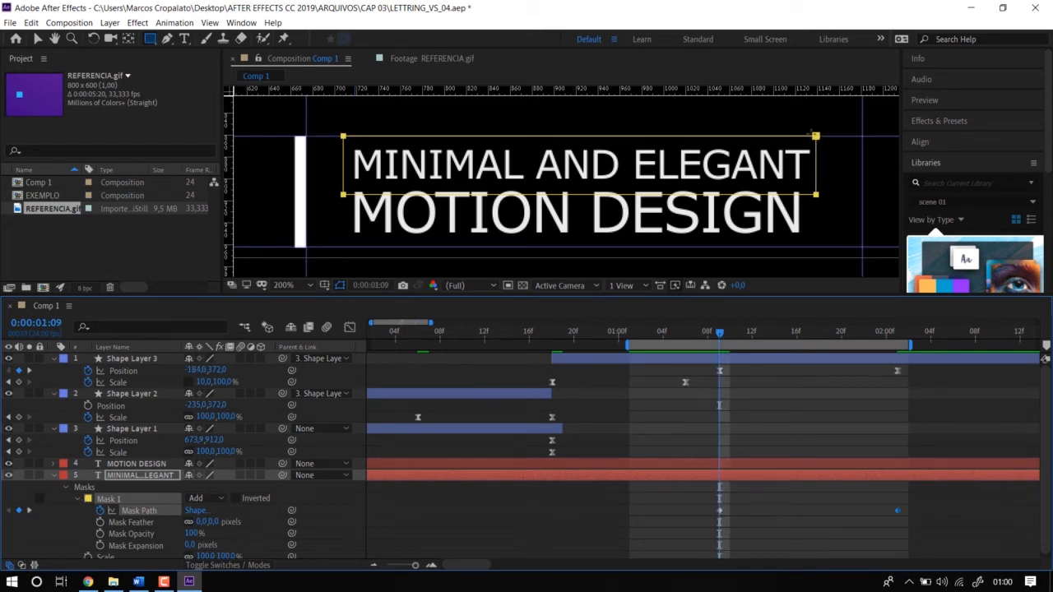
left_click(38, 40)
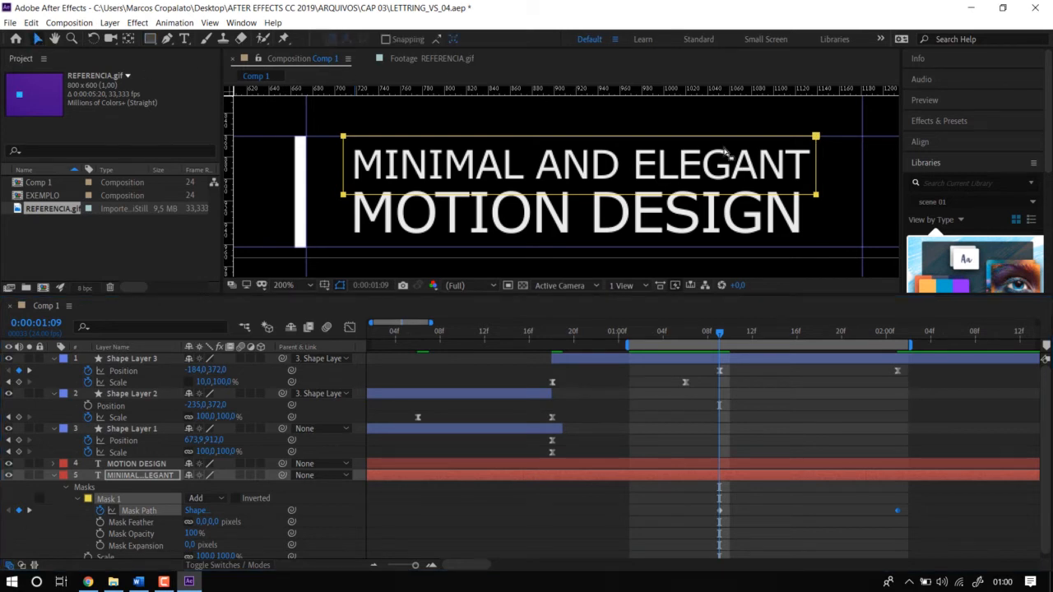
left_click(815, 135)
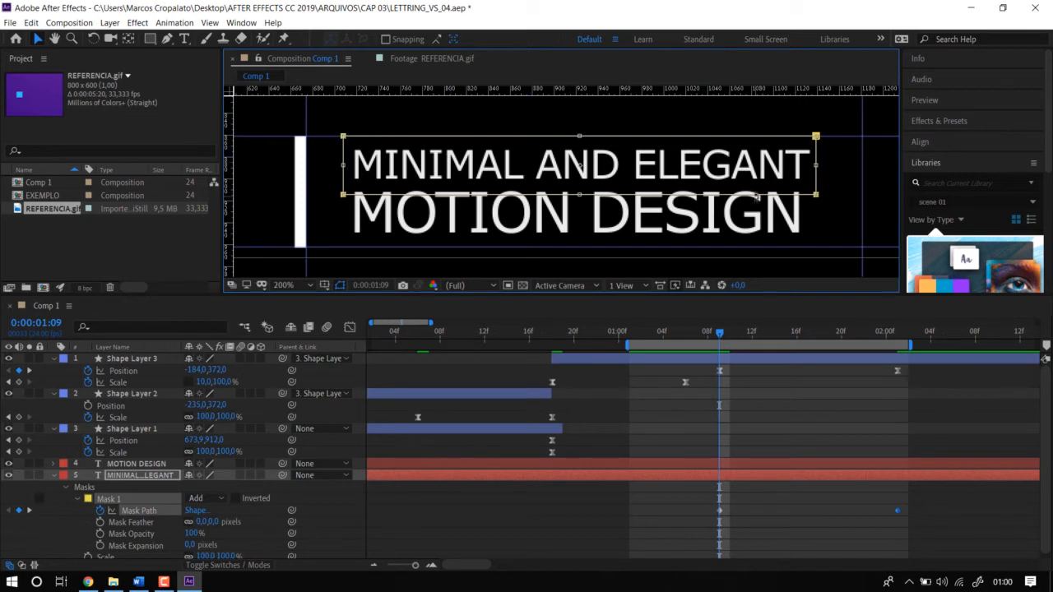
left_click_drag(815, 169, 351, 208)
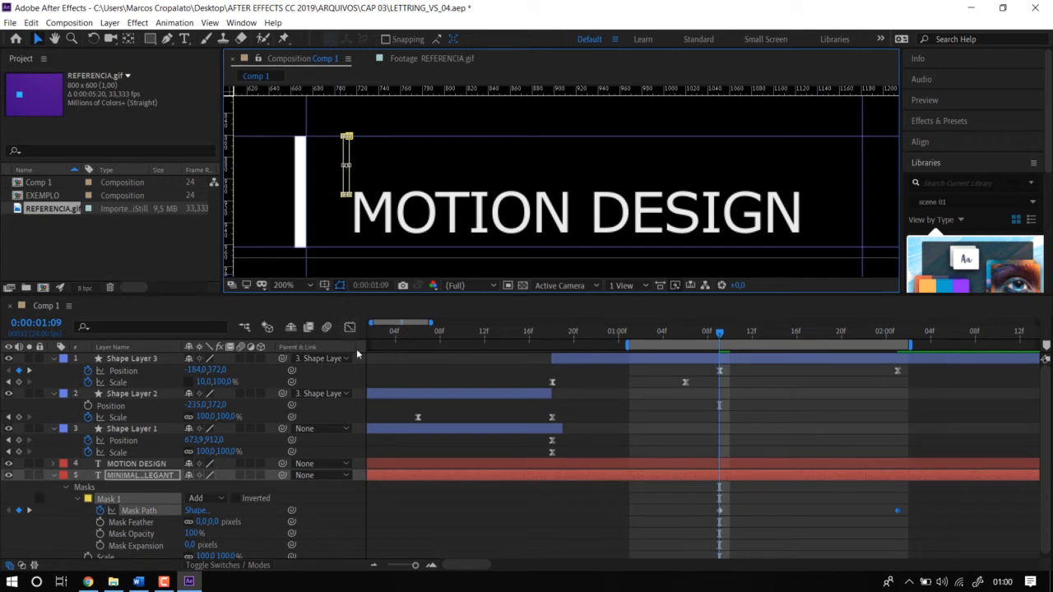
Preview the MINIMAL AND ELEGANT mask reveal against the moving bar.
left_click(682, 516)
key("space")
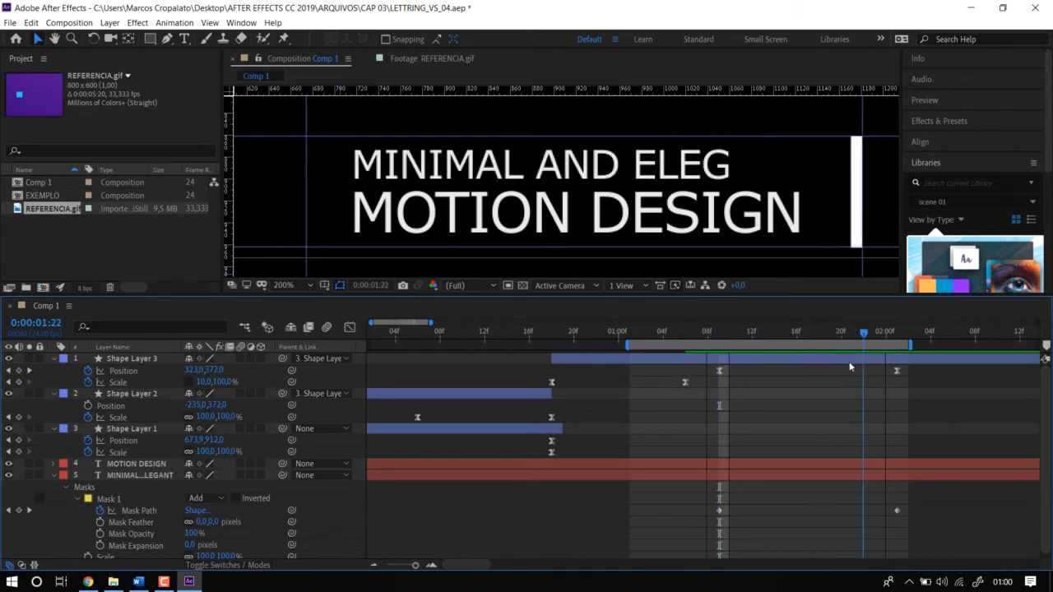
key("space")
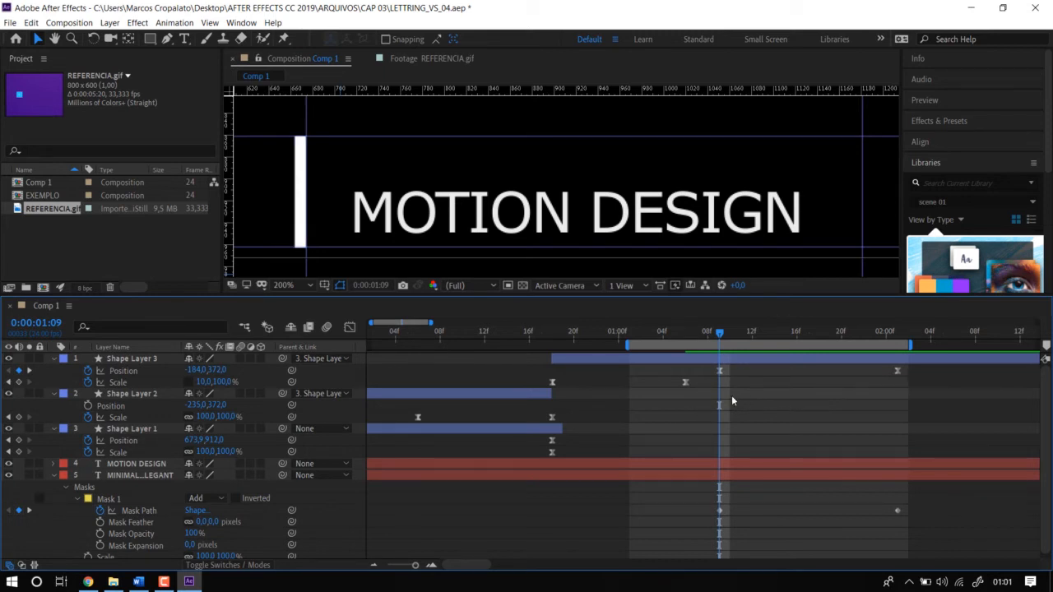
Move the first Mask Path keyframe to 0:00:01:11, where the bar reaches the start of the text.
left_click(721, 511)
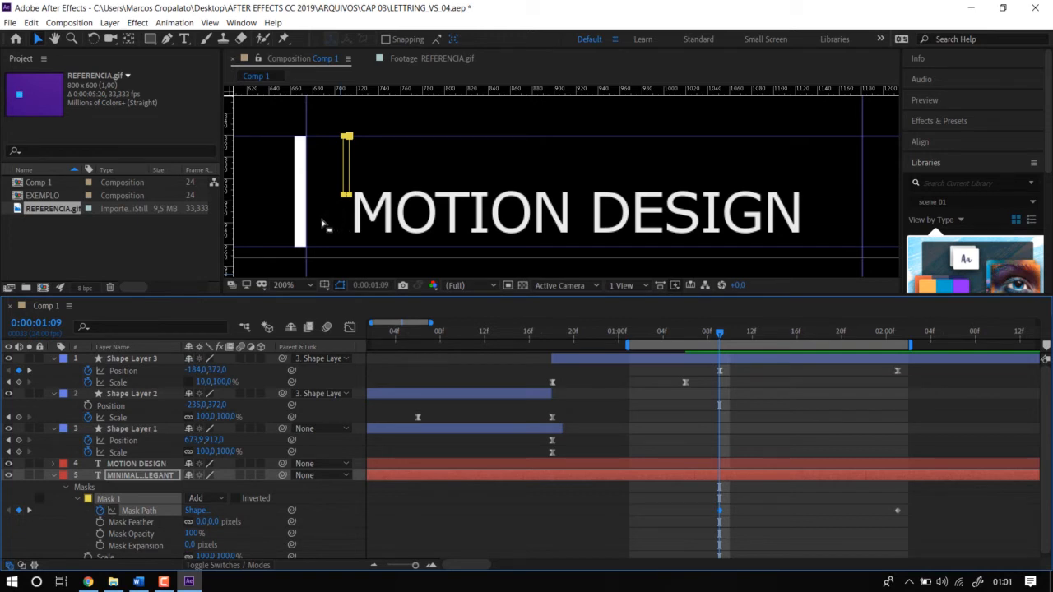
key("Page_Down")
key("Page_Down")
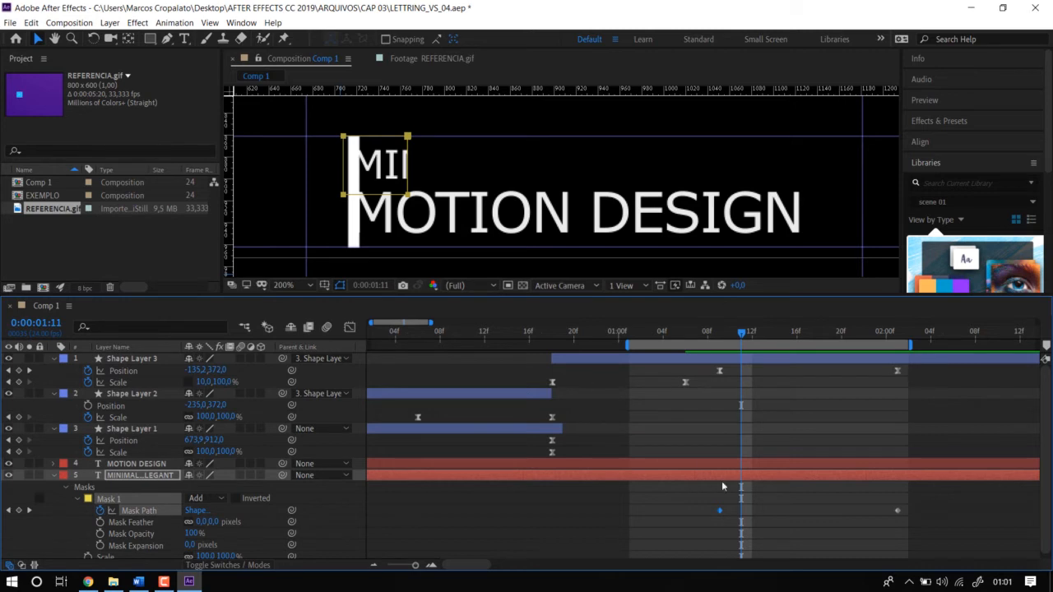
left_click_drag(720, 511, 741, 511)
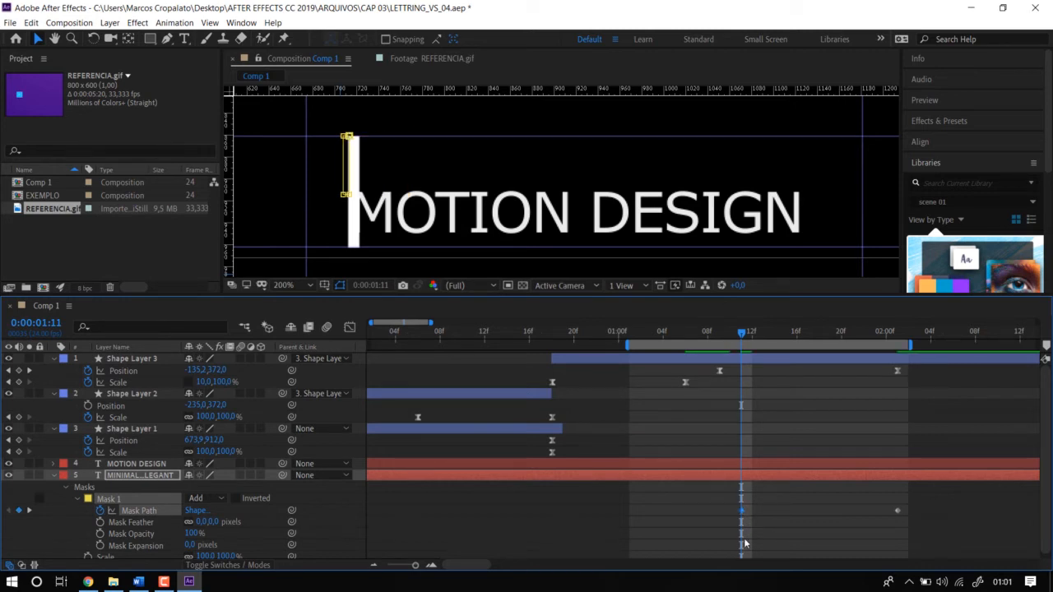
Preview the mask reveal against the bar and extend the end of the work area to about 0:00:02:05.
key("space")
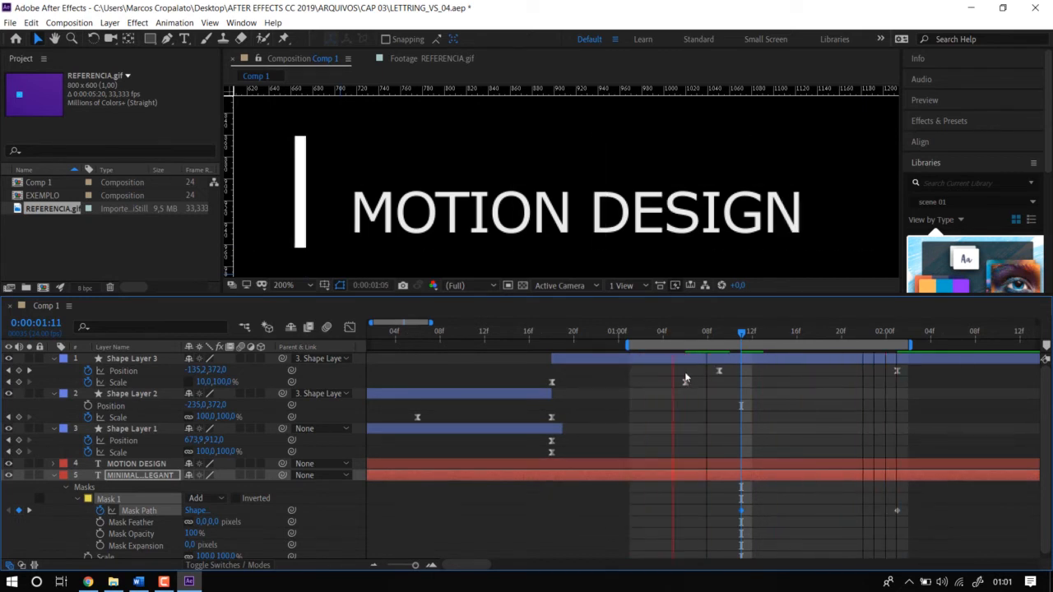
key("space")
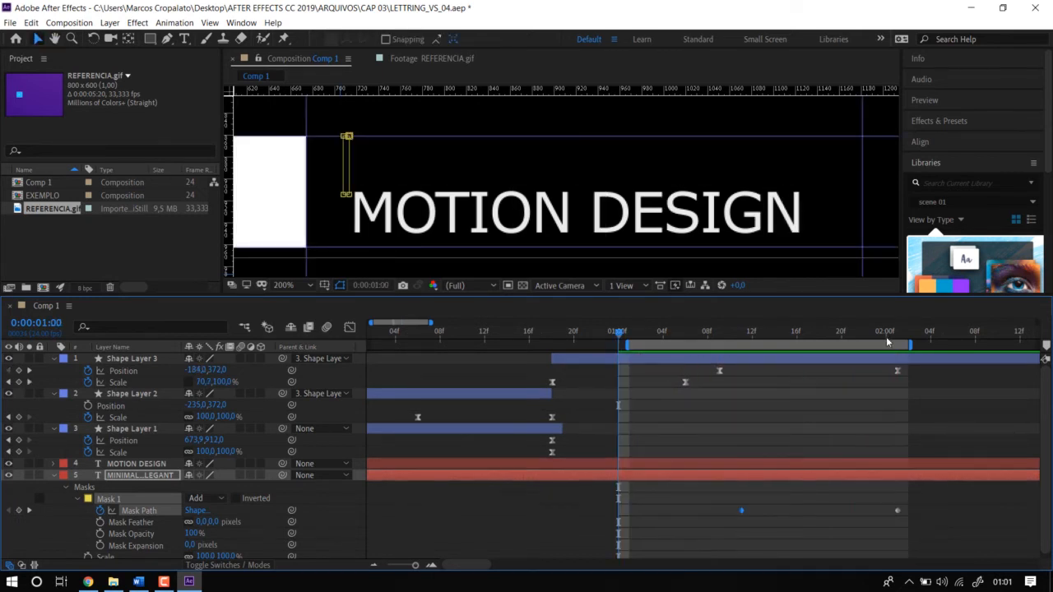
left_click(897, 333)
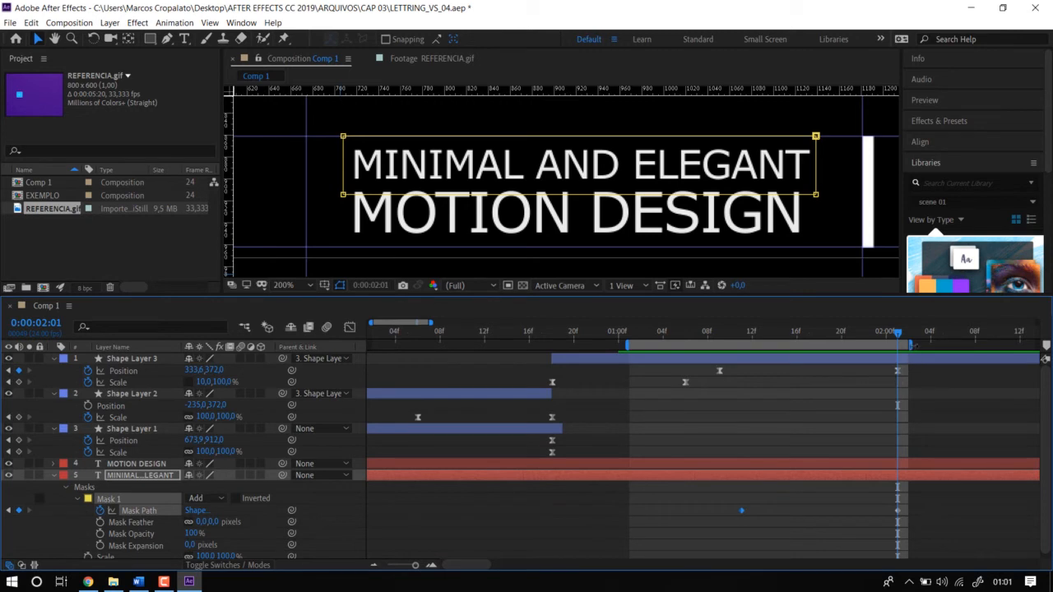
left_click_drag(916, 345, 944, 345)
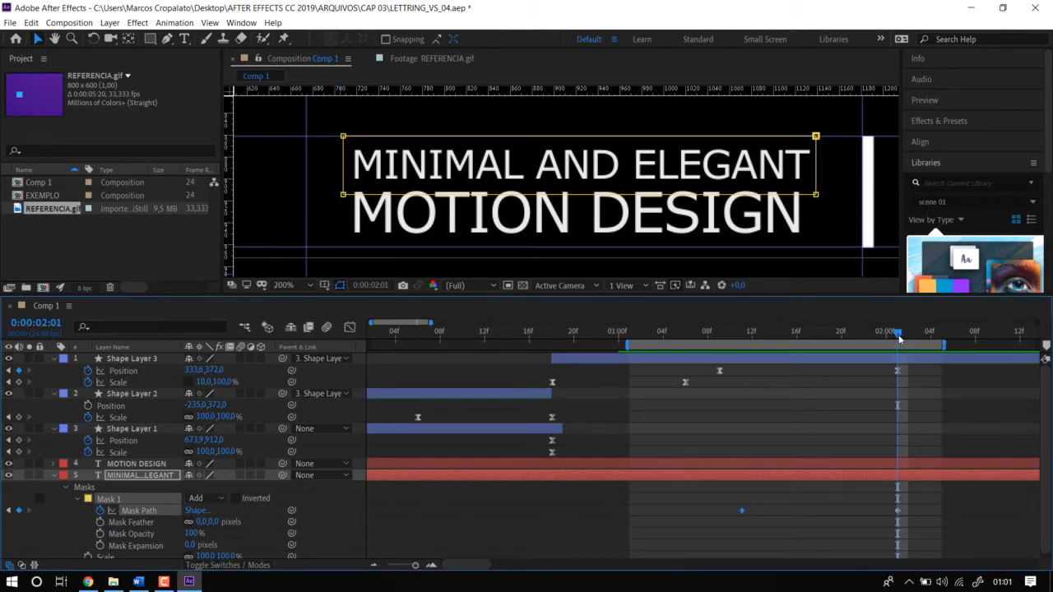
left_click_drag(897, 337, 852, 374)
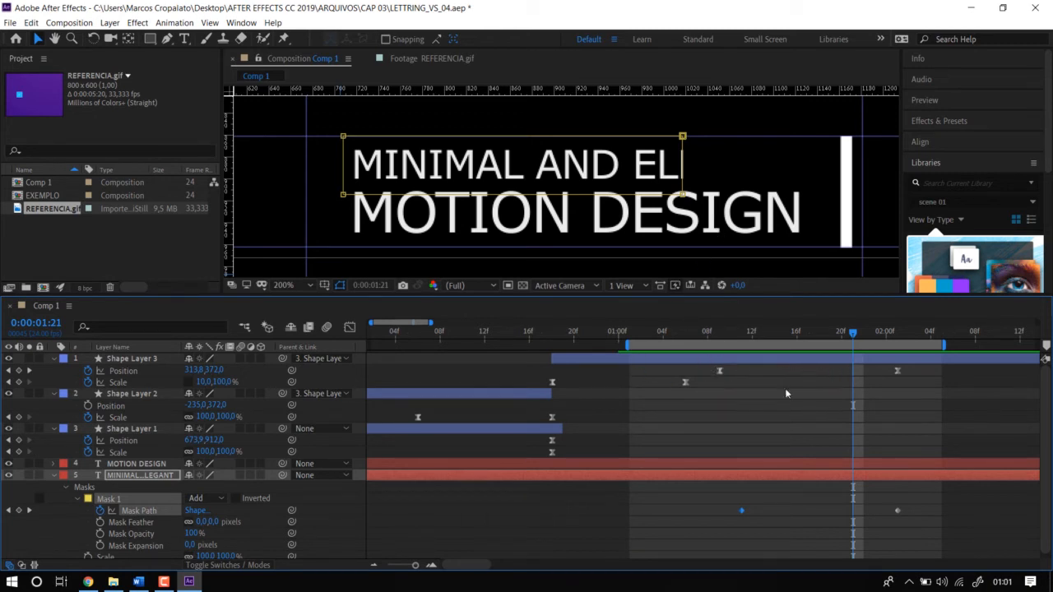
Convert Shape Layer 3's two Position keyframes to linear and check the bar against the text start at 0:00:01:10.
left_click_drag(707, 375, 920, 389)
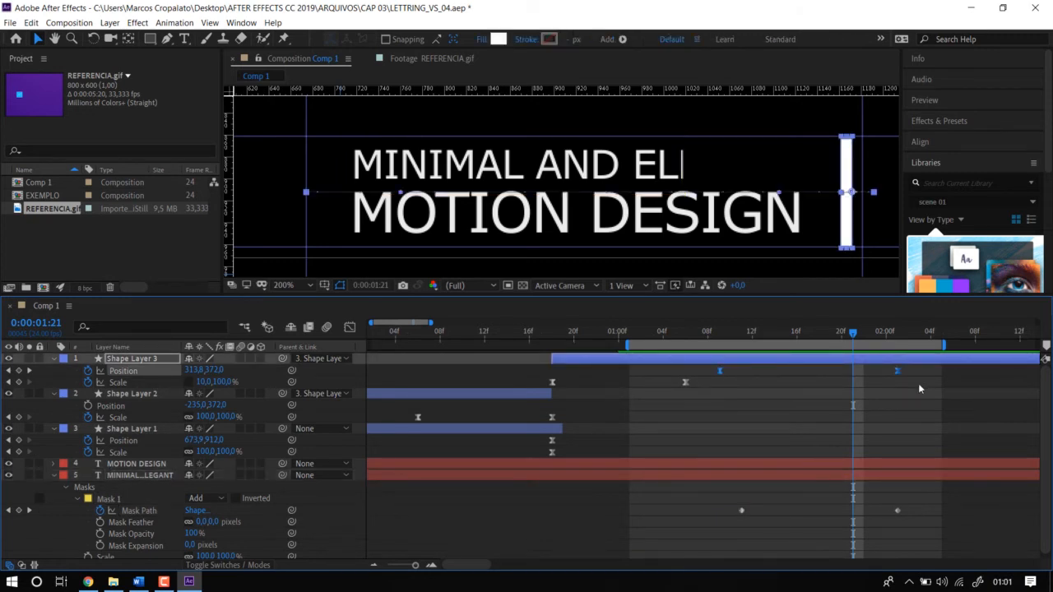
left_click(720, 372, "ctrl")
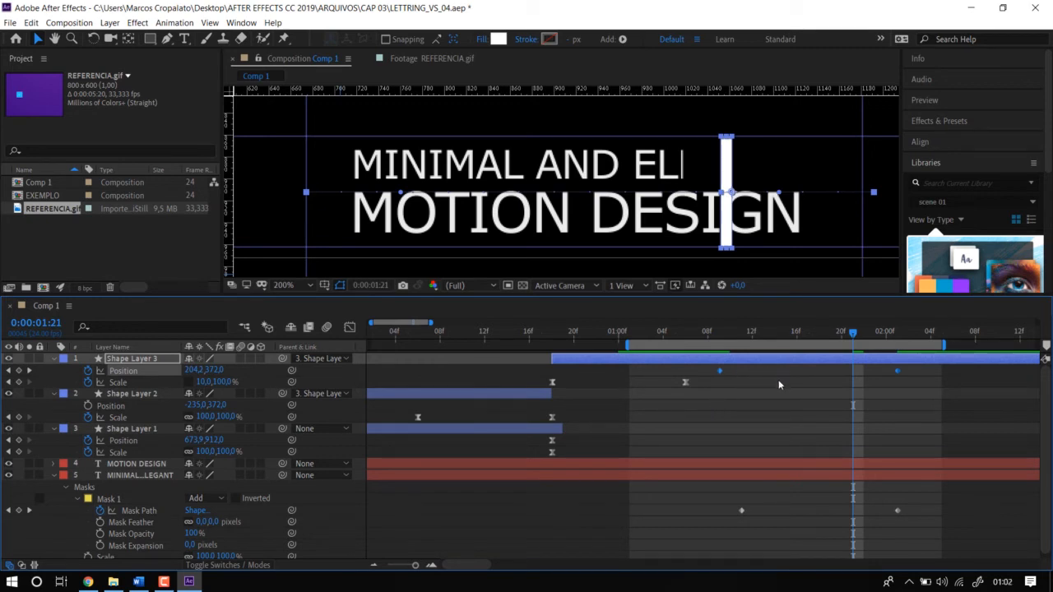
left_click(731, 337)
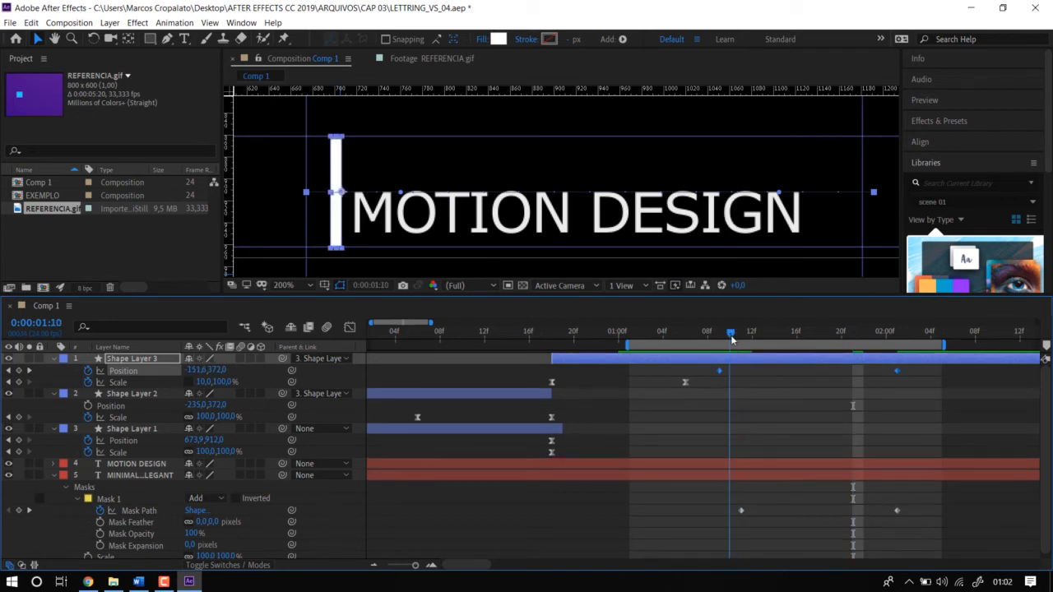
Undo the shift of the bar's last Position keyframe, and move the last Mask Path keyframe to 0:00:01:23 instead.
left_click_drag(739, 342, 875, 374)
key("ctrl+z")
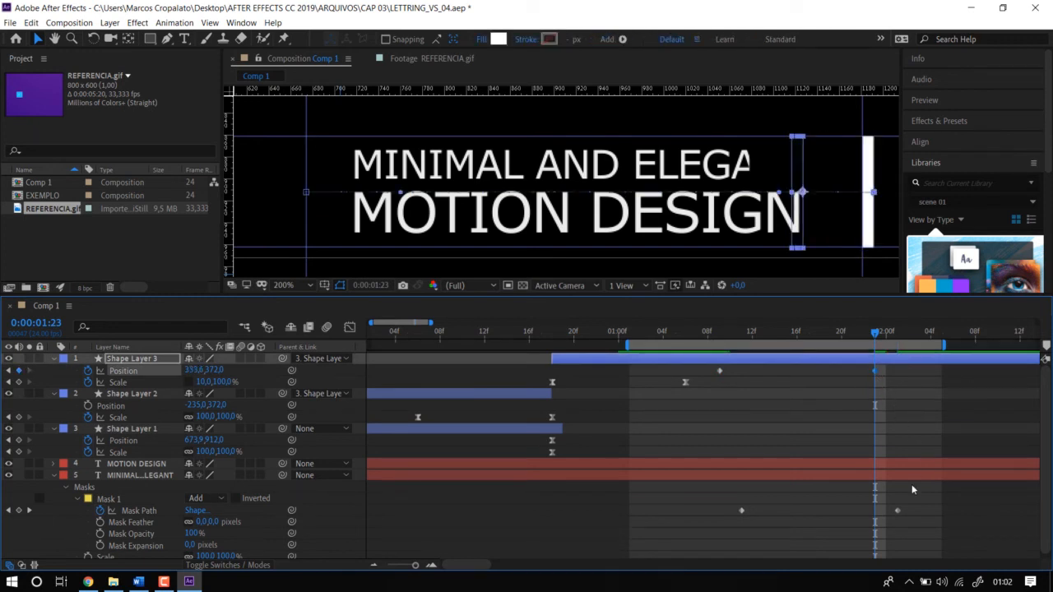
left_click(896, 510, "shift")
left_click_drag(896, 511, 876, 521)
key("space")
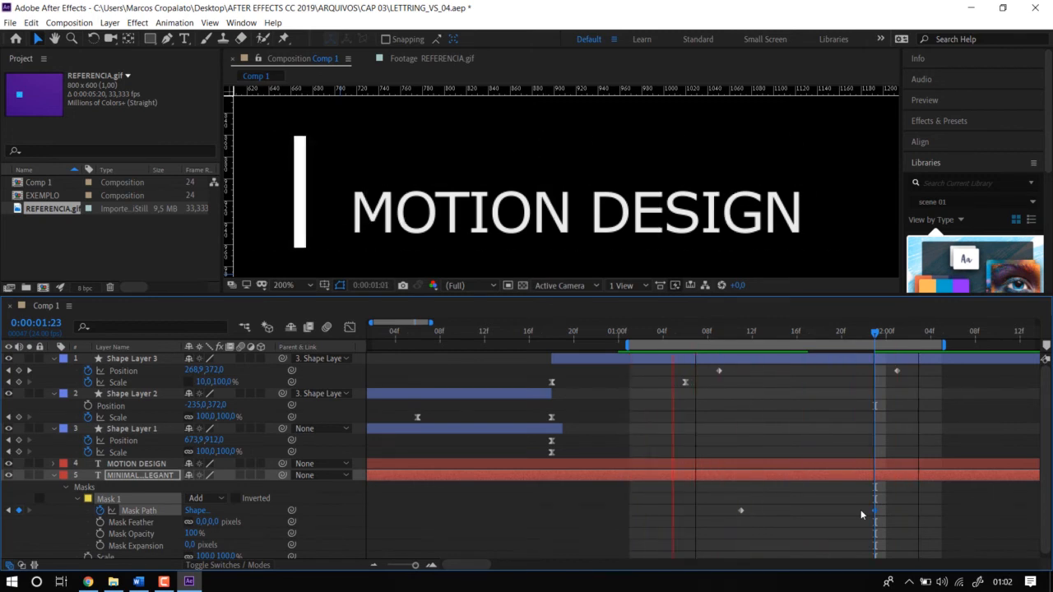
key("space")
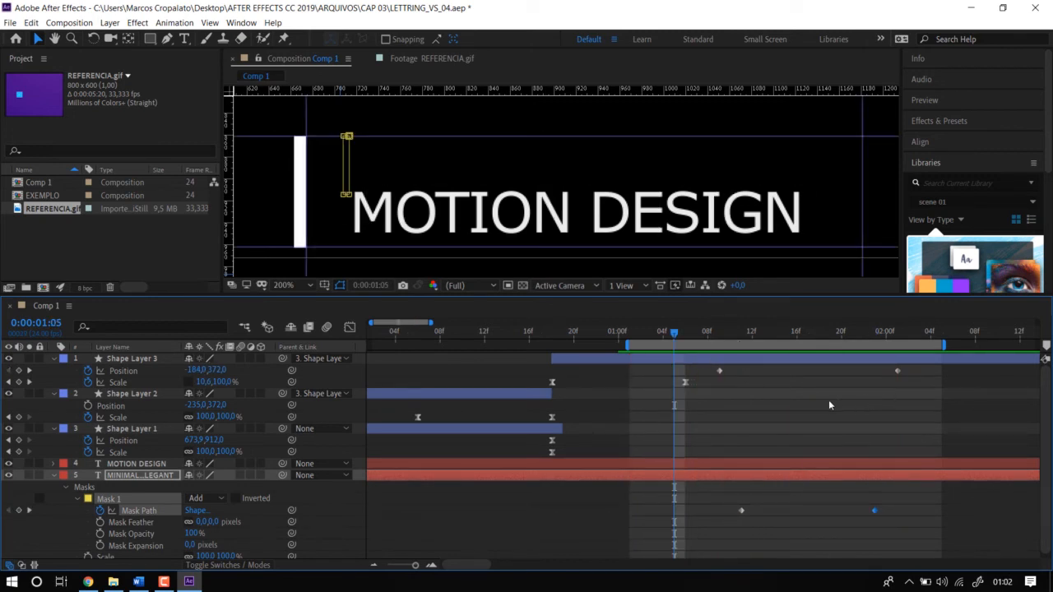
Apply Easy Ease to the Position keyframes of Shape Layer 3 and the Mask Path keyframes together in the Graph Editor, and preview.
left_click_drag(712, 367, 922, 547)
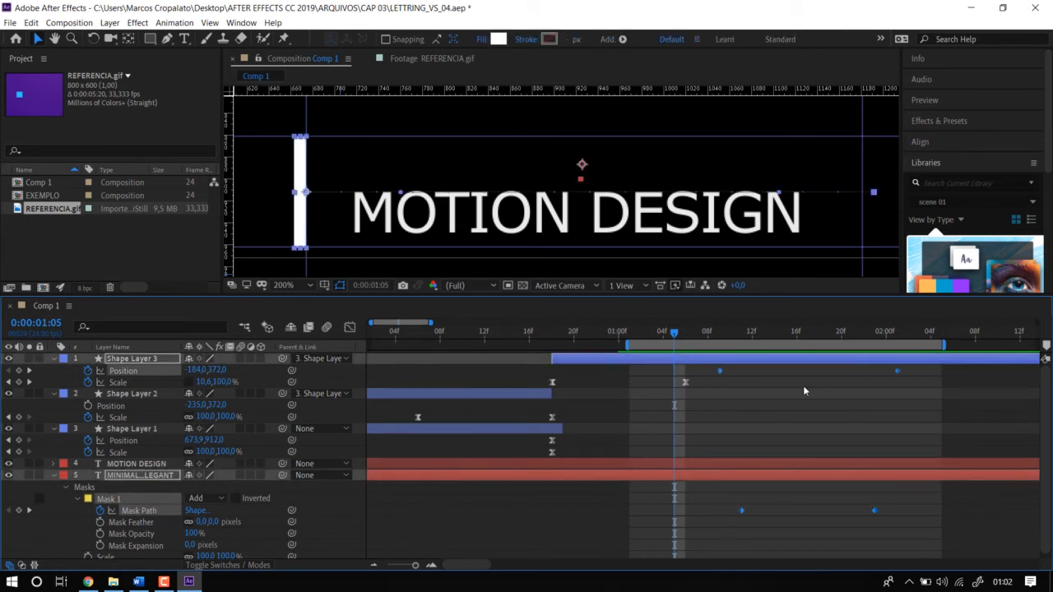
left_click(349, 328)
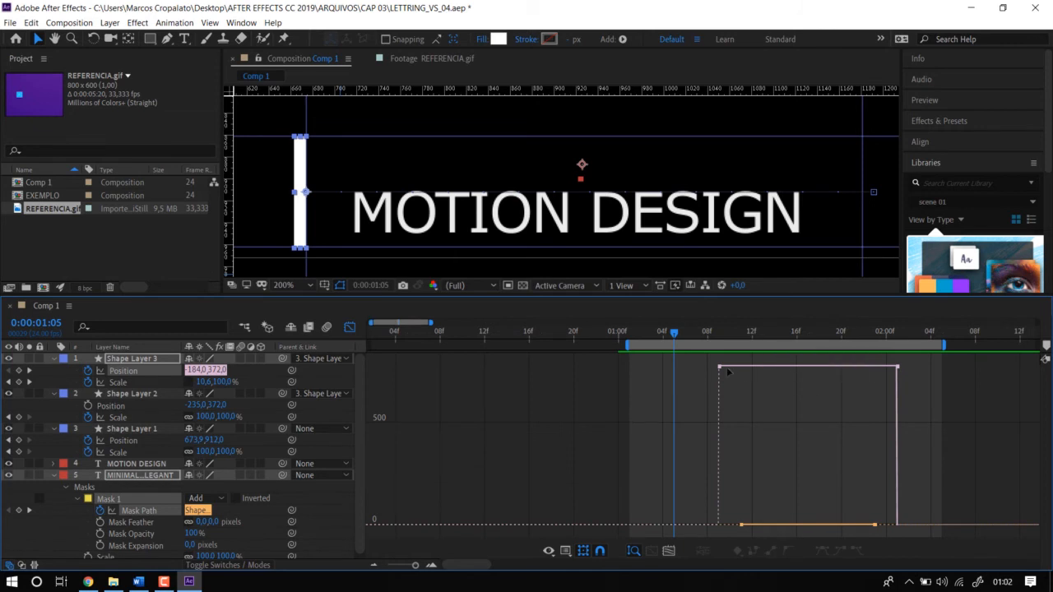
left_click_drag(708, 357, 898, 530)
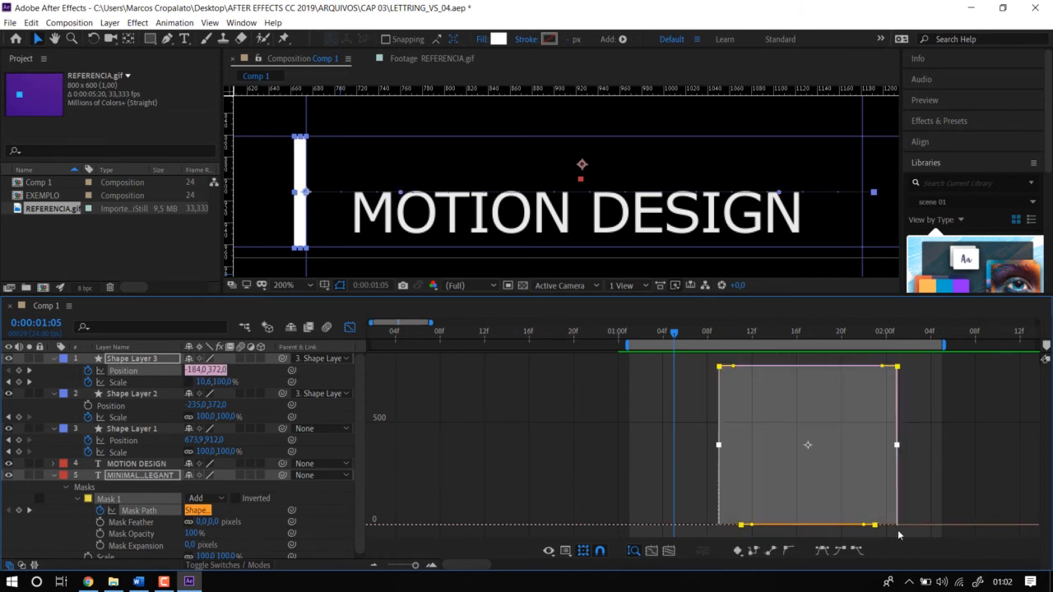
left_click(821, 551)
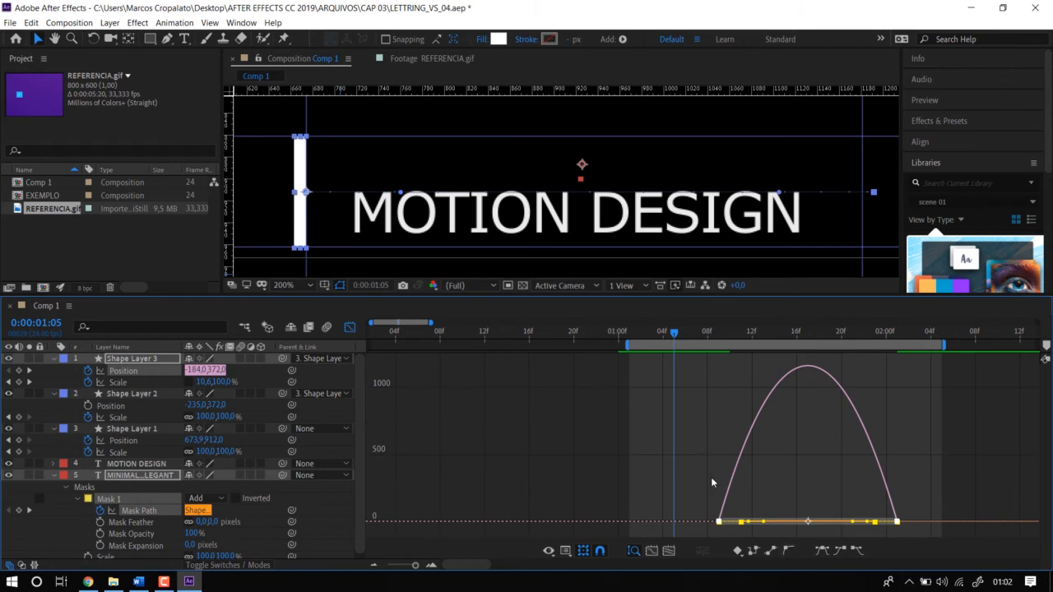
key("space")
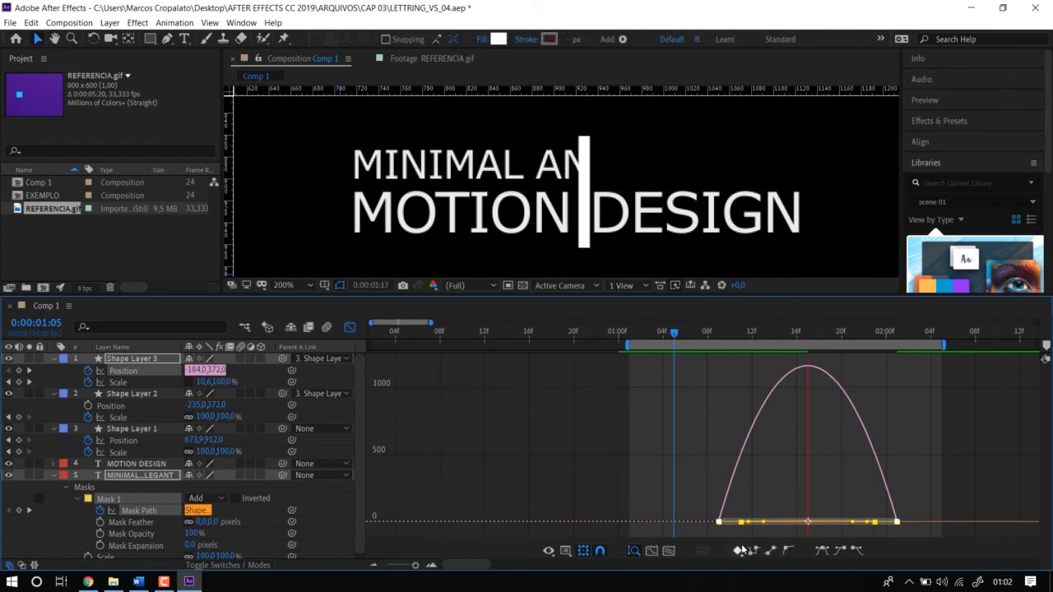
key("space")
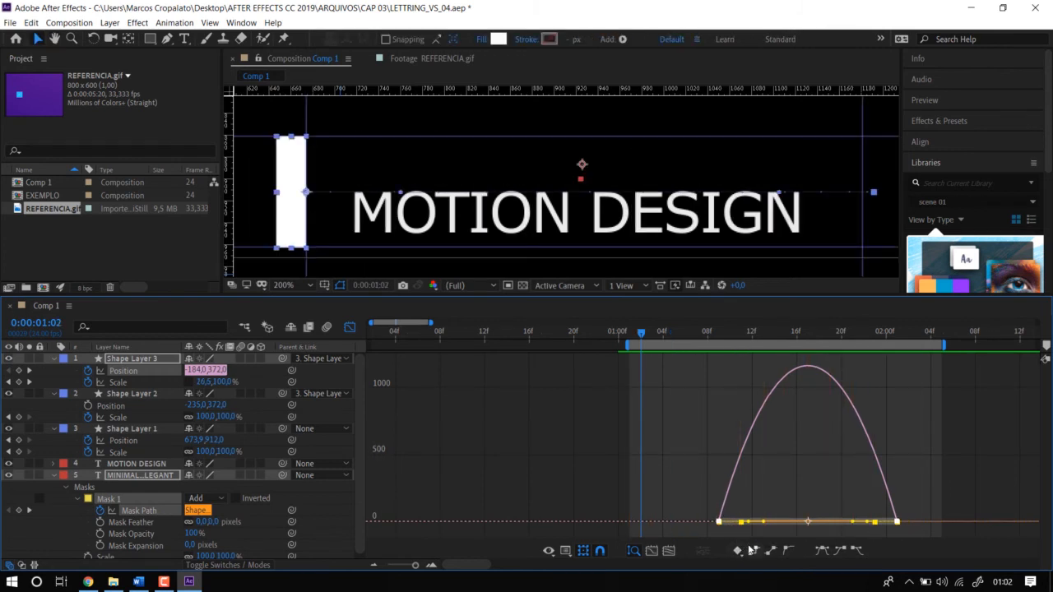
With Position and Mask Path graphed together, lengthen the incoming ease handles of both last keyframes for a slower finish.
left_click(539, 475)
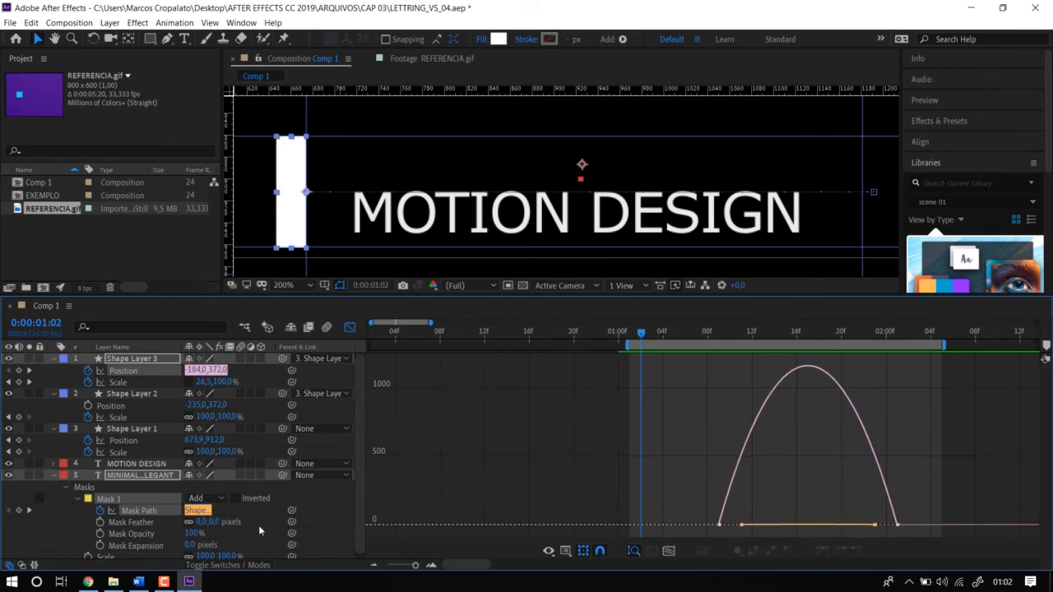
left_click(260, 525)
left_click(138, 511)
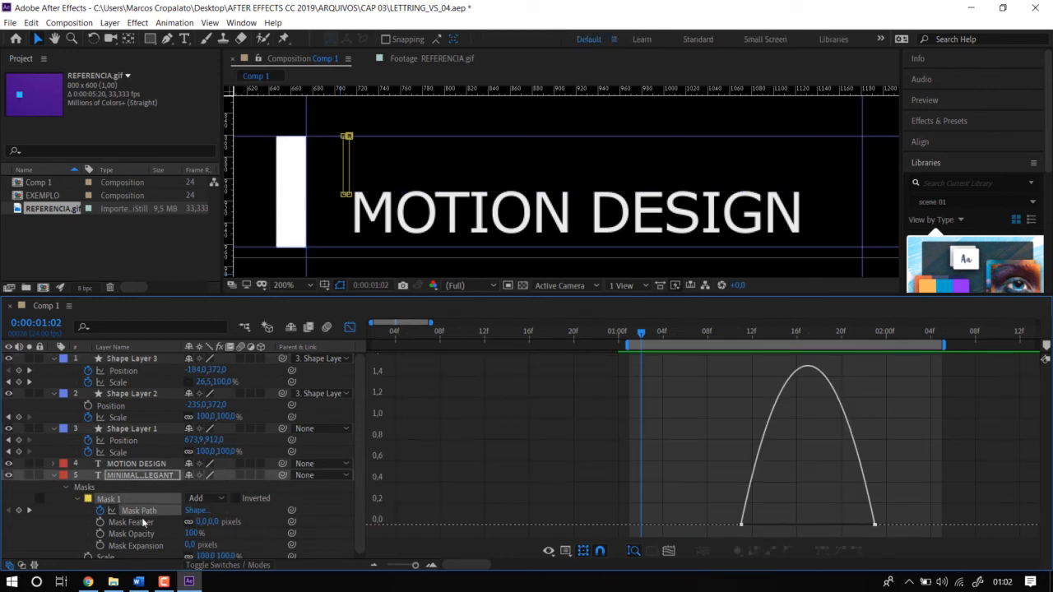
left_click(130, 372)
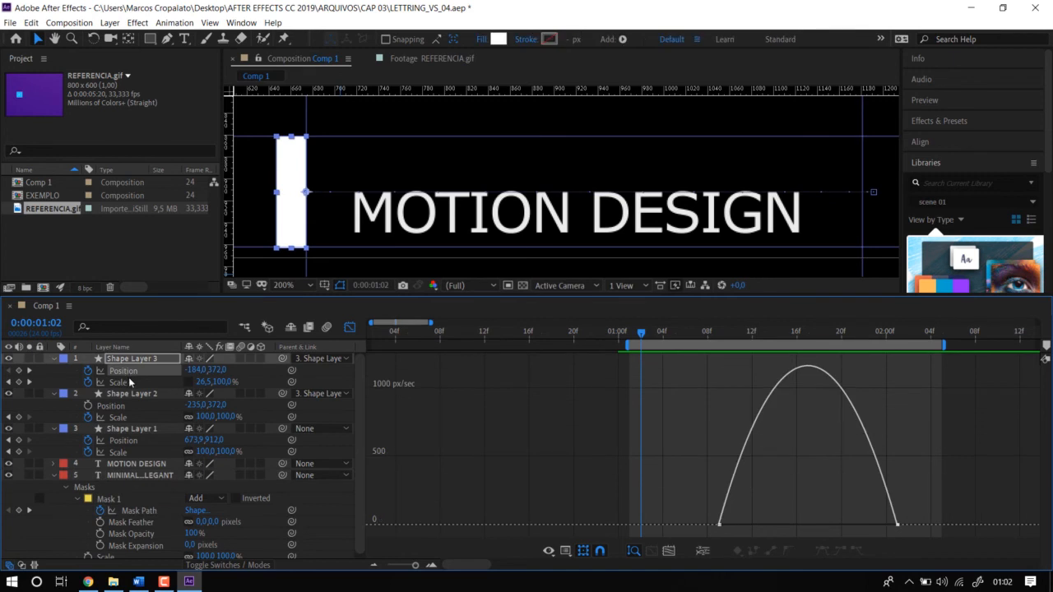
left_click(139, 512, "shift")
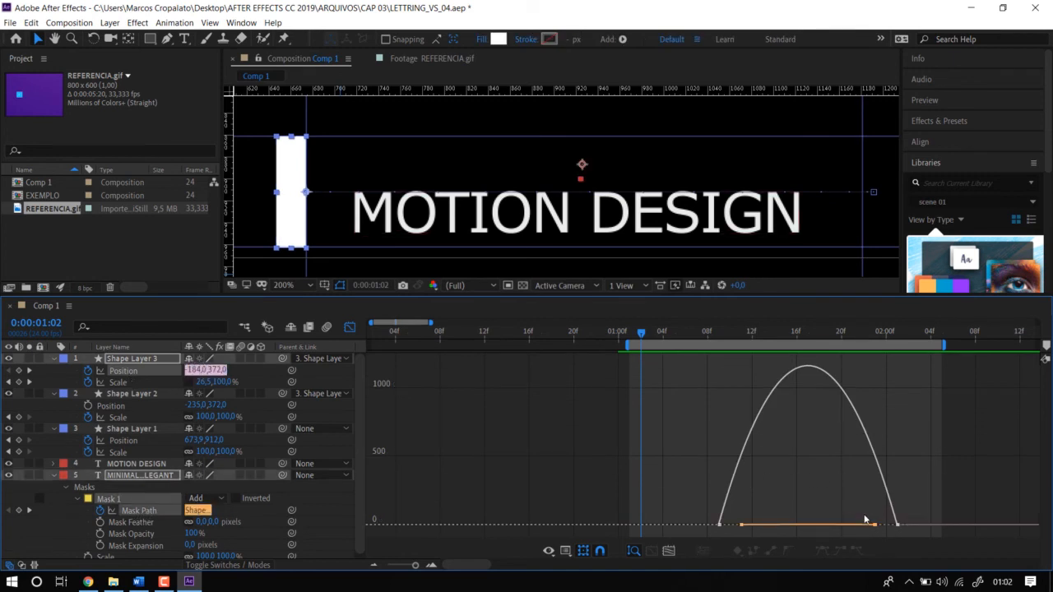
left_click_drag(793, 298, 794, 193)
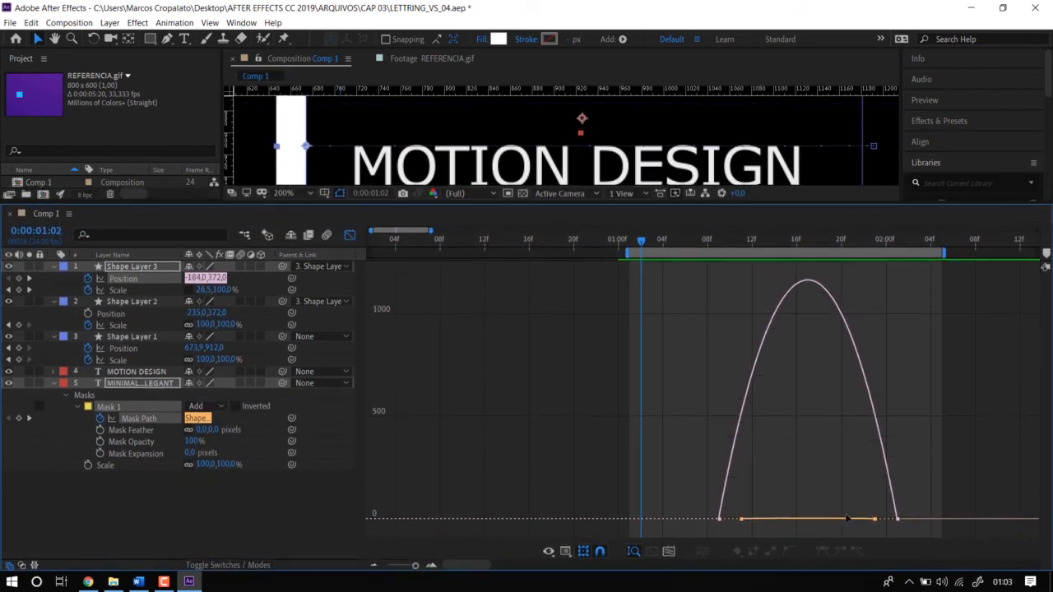
left_click_drag(920, 491, 821, 516)
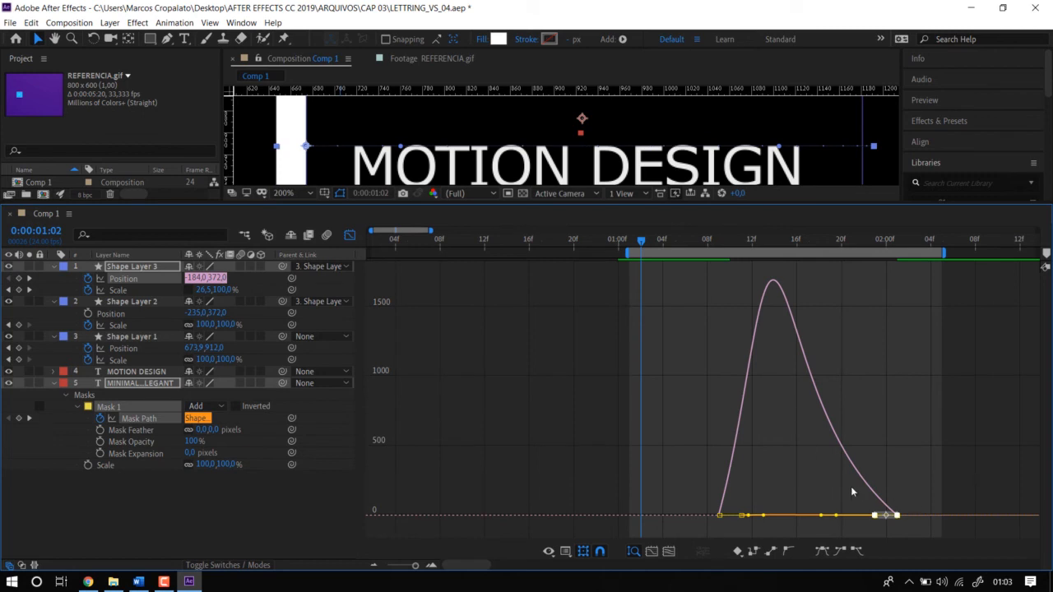
Compare the Mask Path speed curve with Shape Layer 3's Position curve and preview the eased reveal.
left_click(157, 516)
left_click(148, 425)
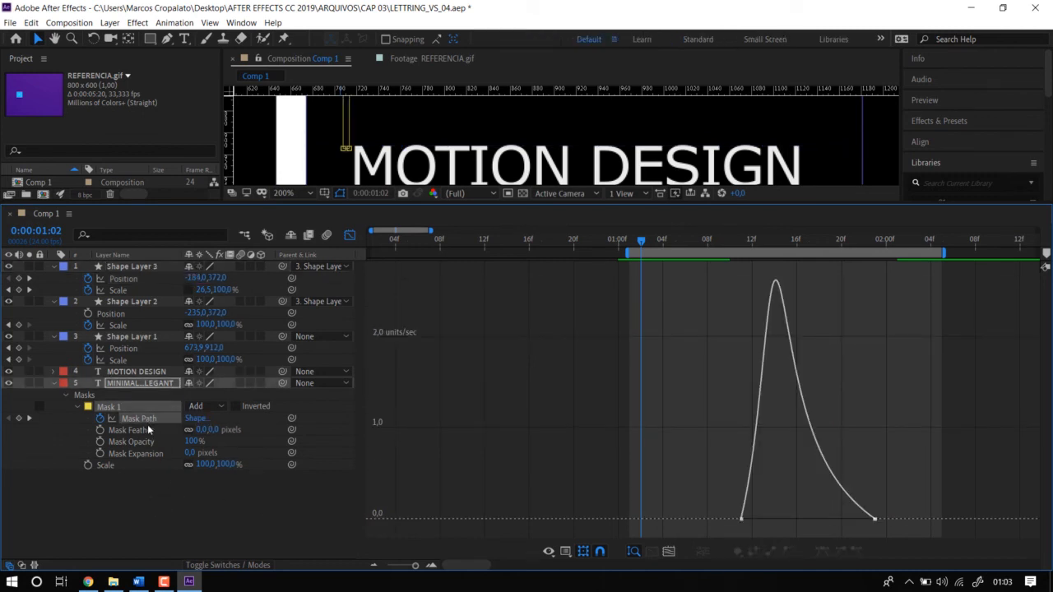
left_click(123, 279)
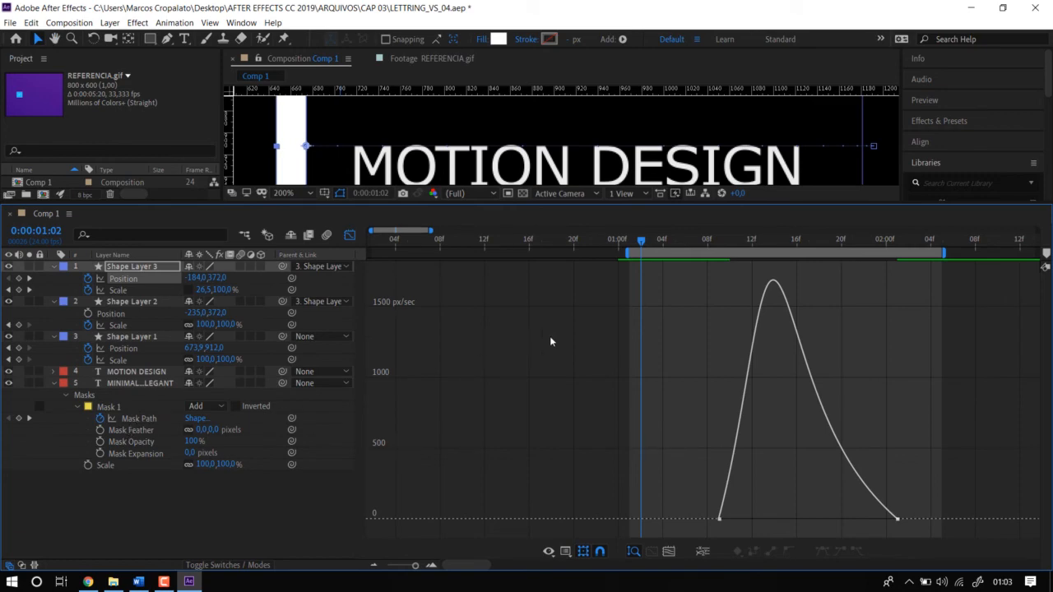
left_click_drag(560, 206, 572, 331)
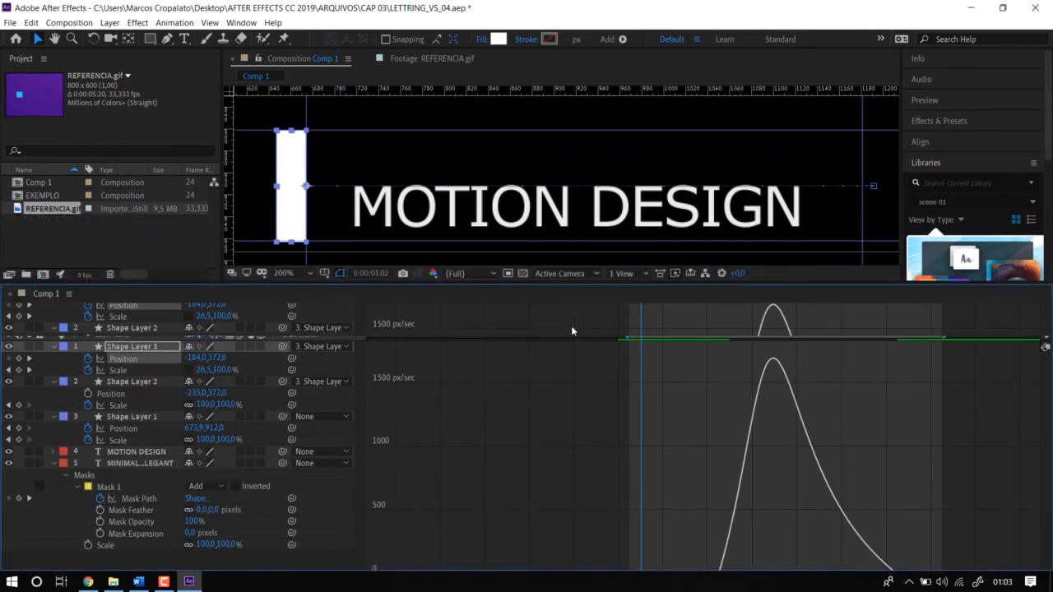
key("space")
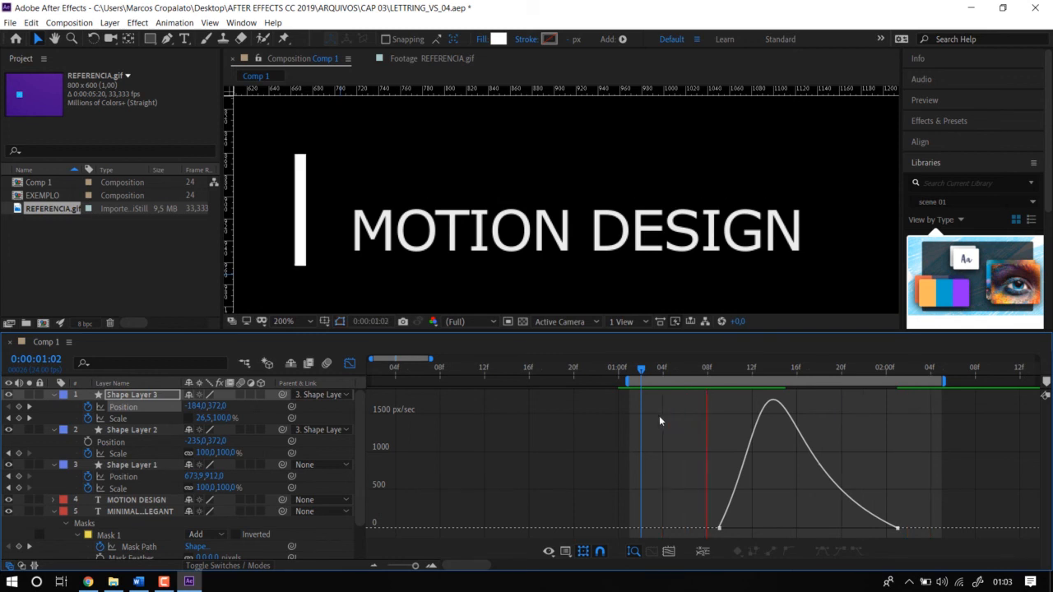
key("space")
Graph Mask Path and Position together again and further increase the incoming ease of both last keyframes.
scroll(144, 520, "down", 2)
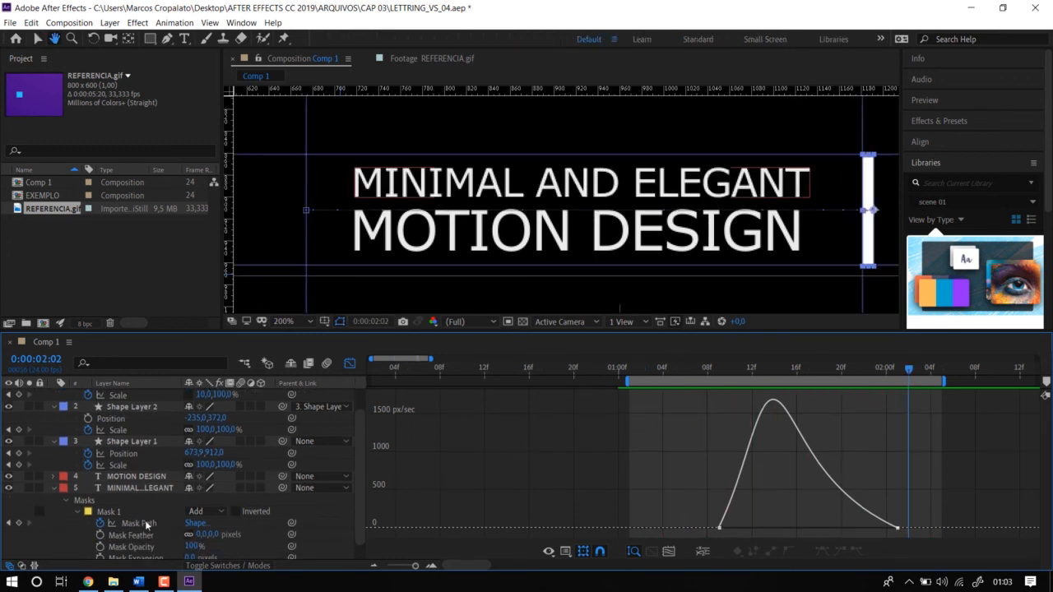
left_click(145, 523)
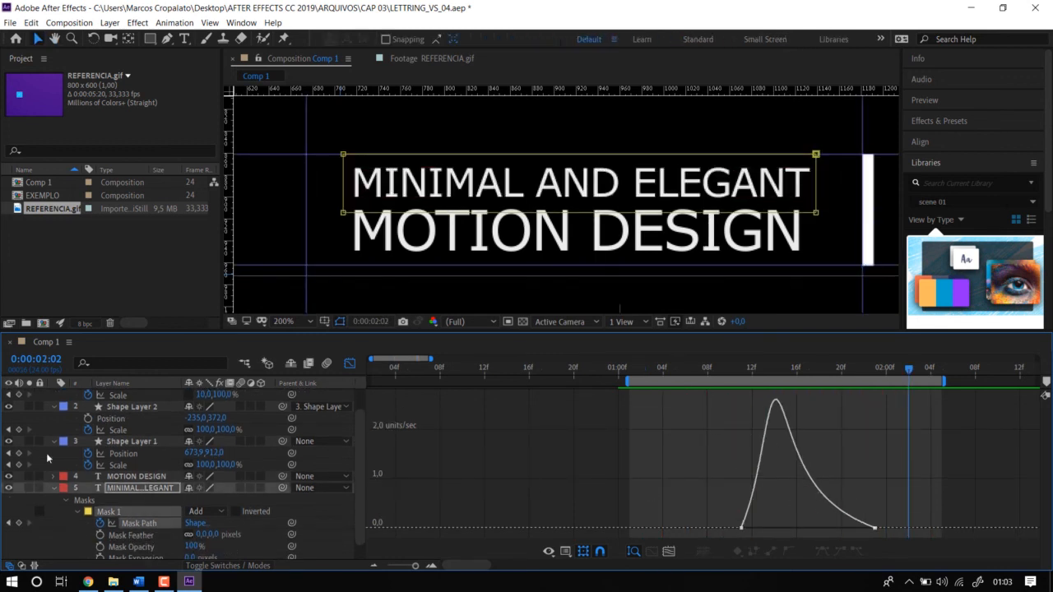
scroll(129, 411, "up", 2)
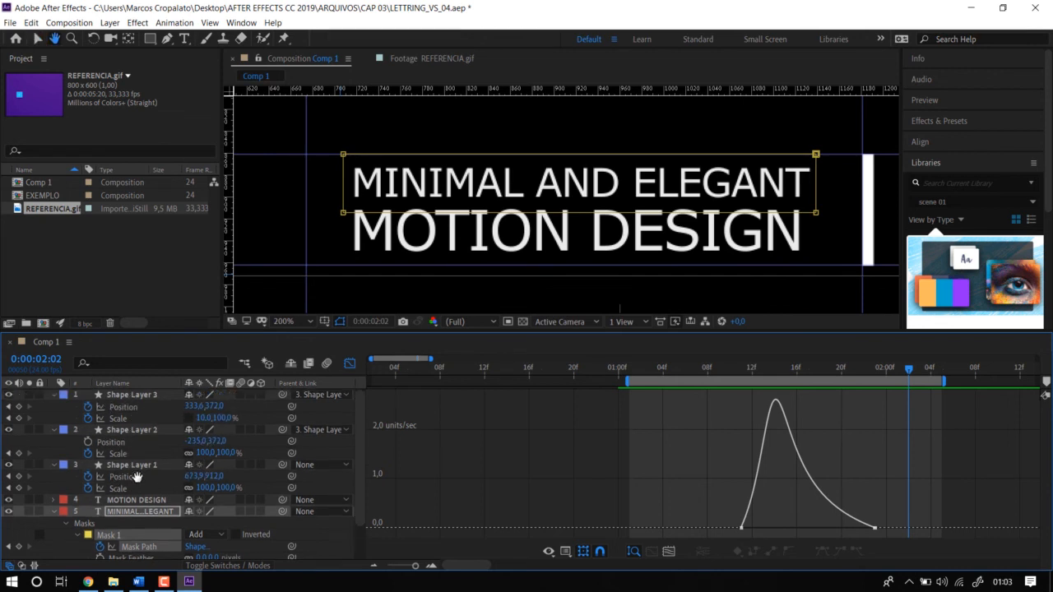
left_click(127, 411, "shift")
left_click_drag(947, 499, 808, 525)
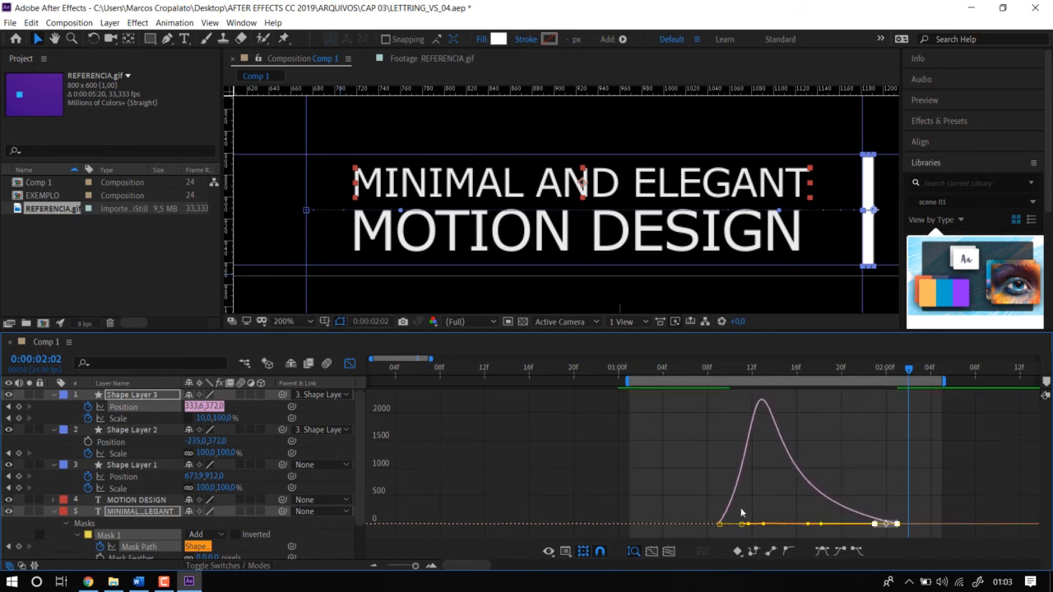
Slightly lengthen the outgoing ease handles of both first keyframes and preview the text reveal from 0:00:01:05.
left_click_drag(703, 500, 771, 524)
left_click(675, 373)
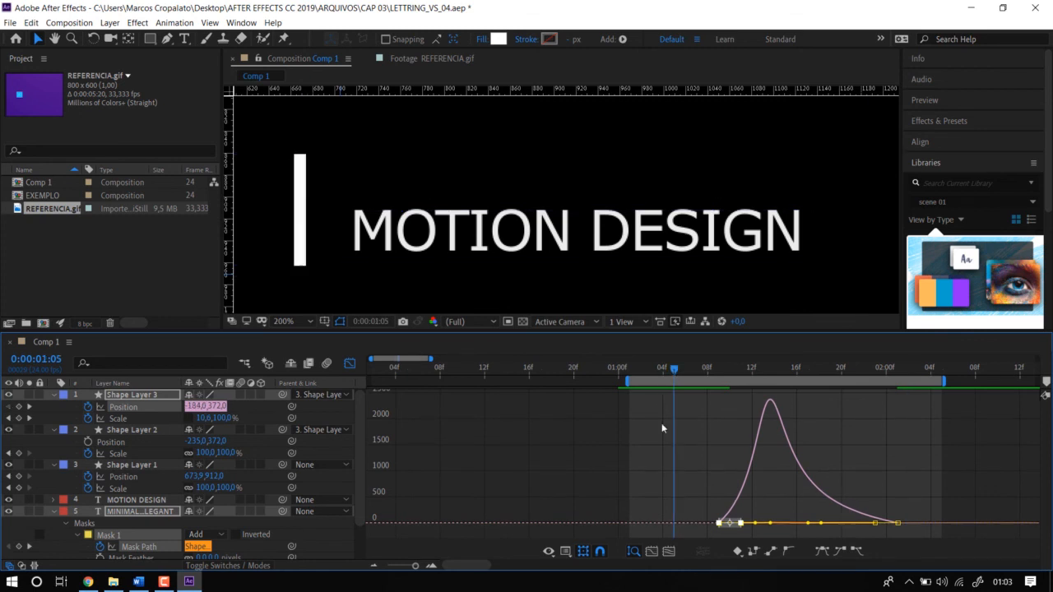
key("space")
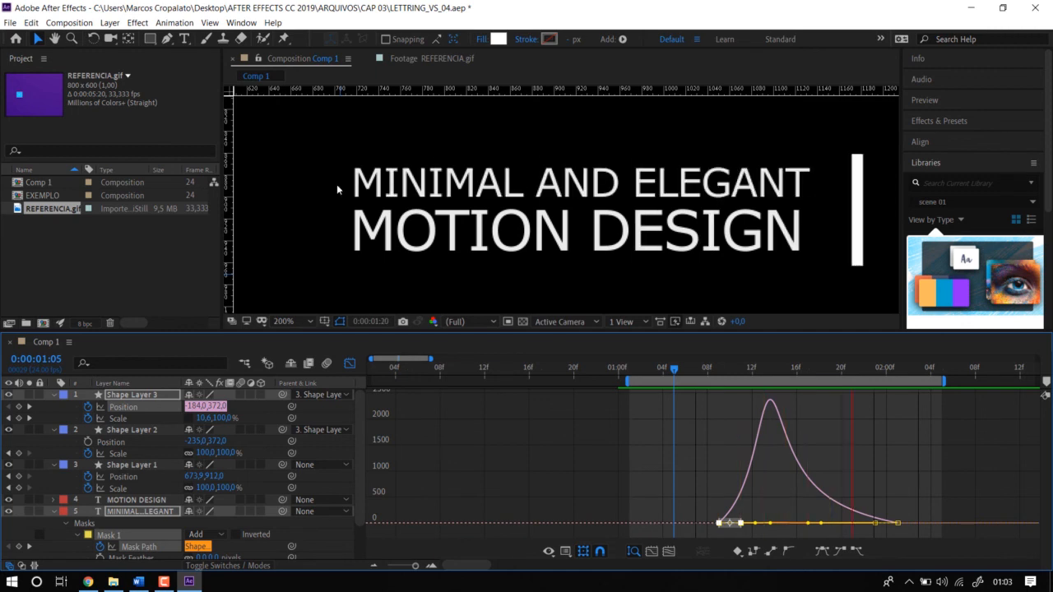
key("space")
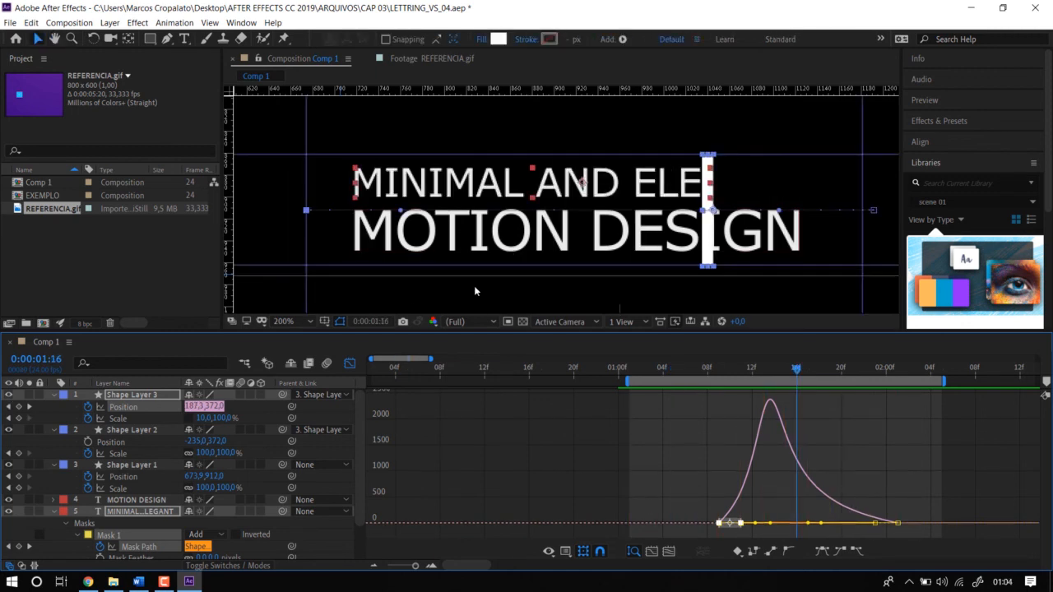